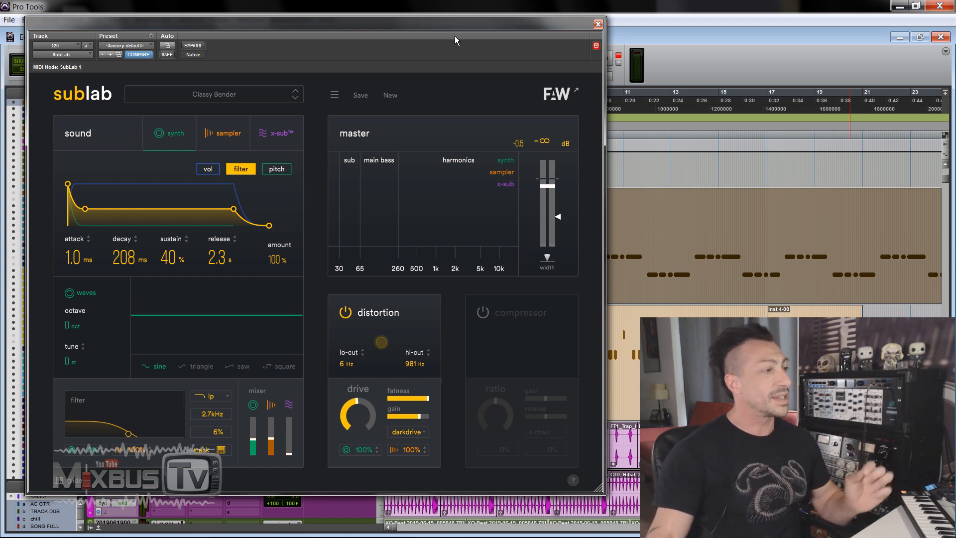
Step: In the glide settings, try glide times of 1/8 and 1/2, and set the time back to 1/16
{"action": "left_click", "coordinate": [72, 483]}
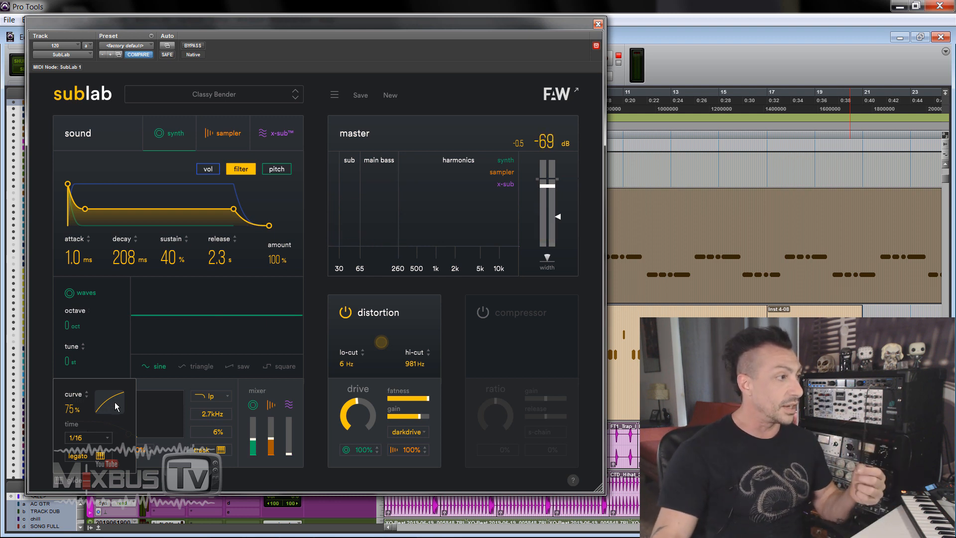
{"action": "left_click", "coordinate": [91, 438]}
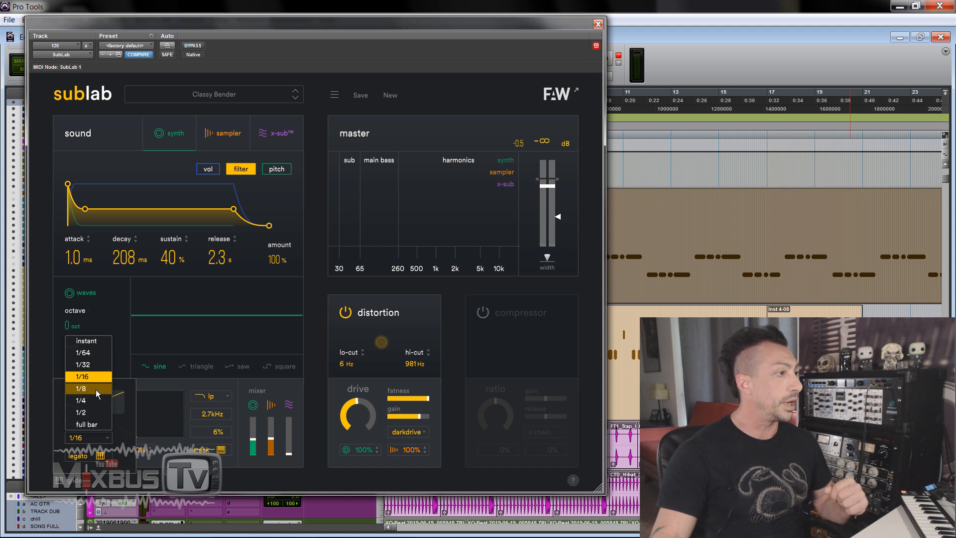
{"action": "left_click", "coordinate": [95, 389]}
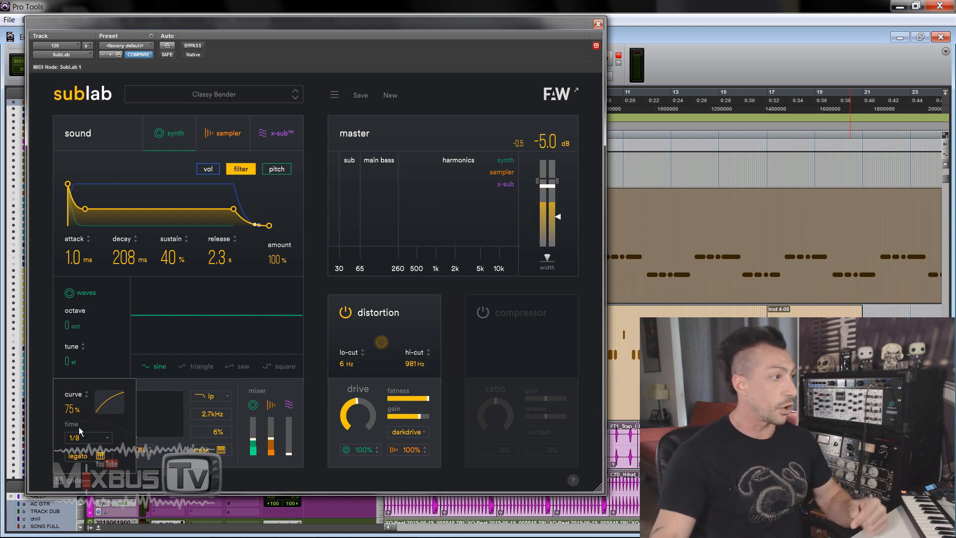
{"action": "left_click", "coordinate": [81, 436]}
{"action": "left_click", "coordinate": [82, 412]}
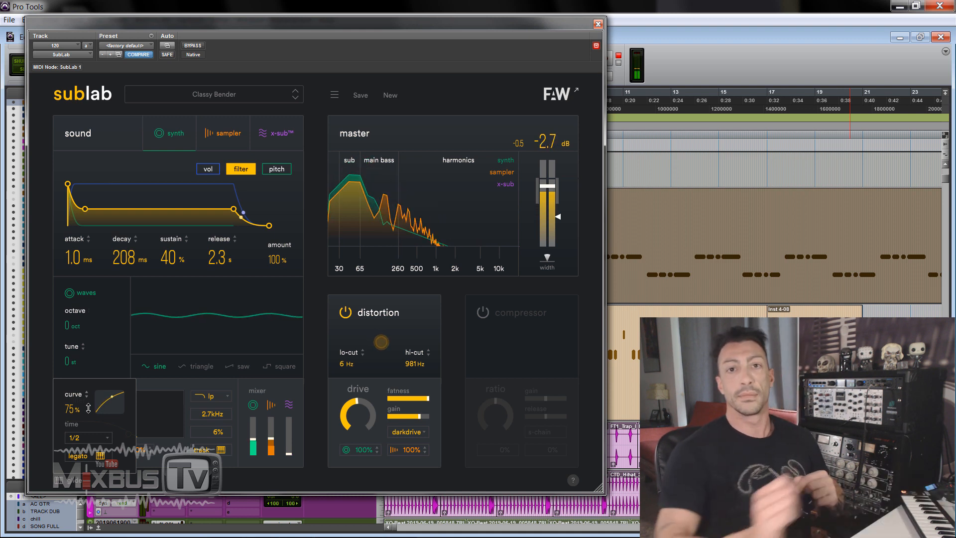
{"action": "left_click", "coordinate": [89, 442]}
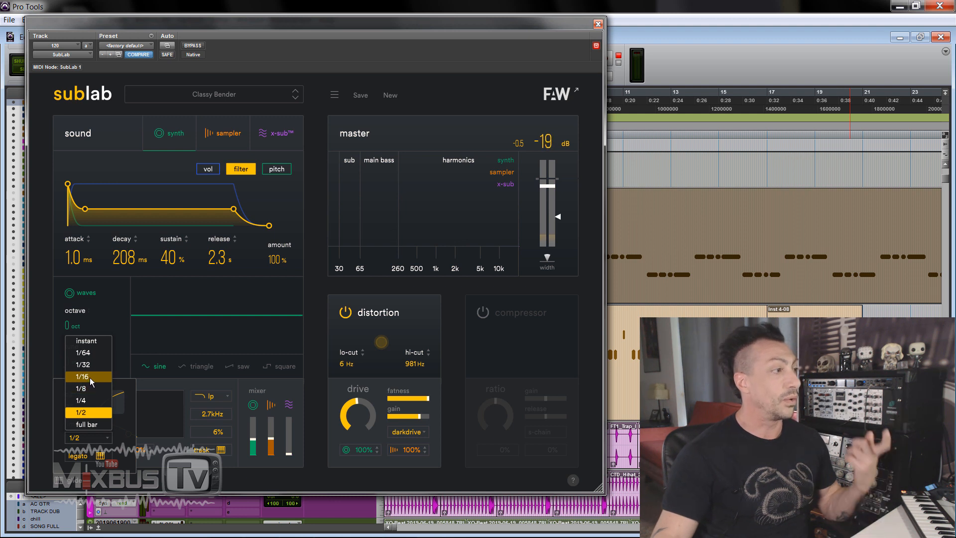
{"action": "left_click", "coordinate": [89, 377]}
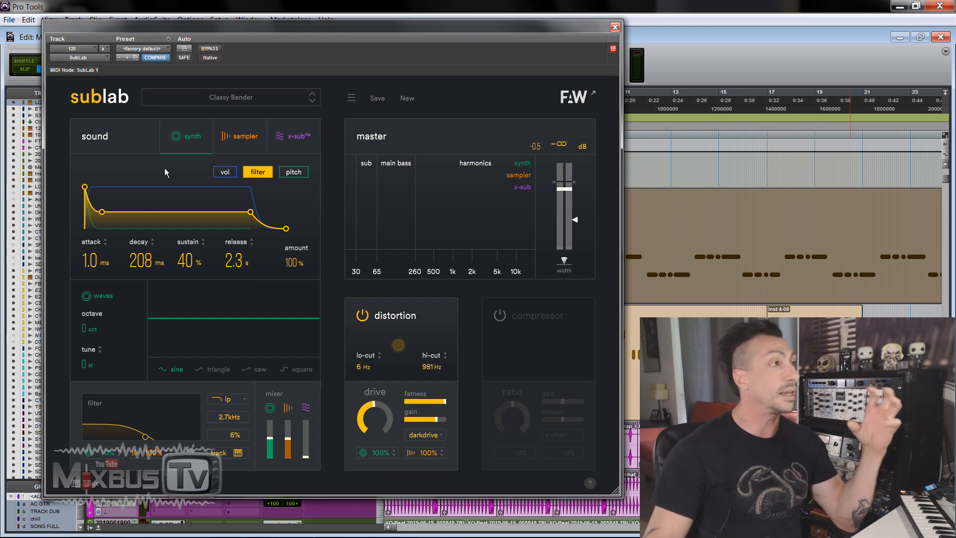
Step: Look through the sampler, x-sub and synth sections, including the synth's volume, filter and pitch envelopes
{"action": "left_click", "coordinate": [246, 143]}
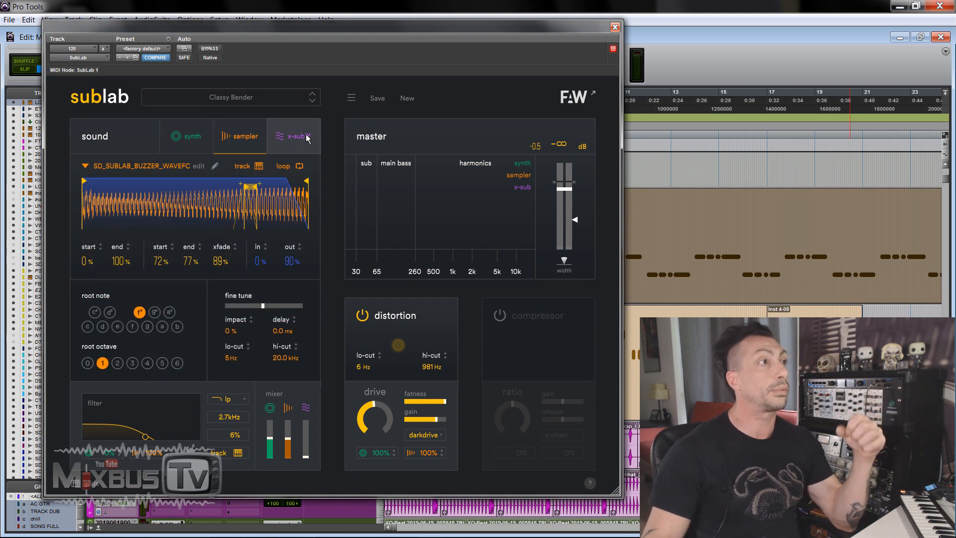
{"action": "left_click", "coordinate": [295, 137]}
{"action": "left_click", "coordinate": [190, 143]}
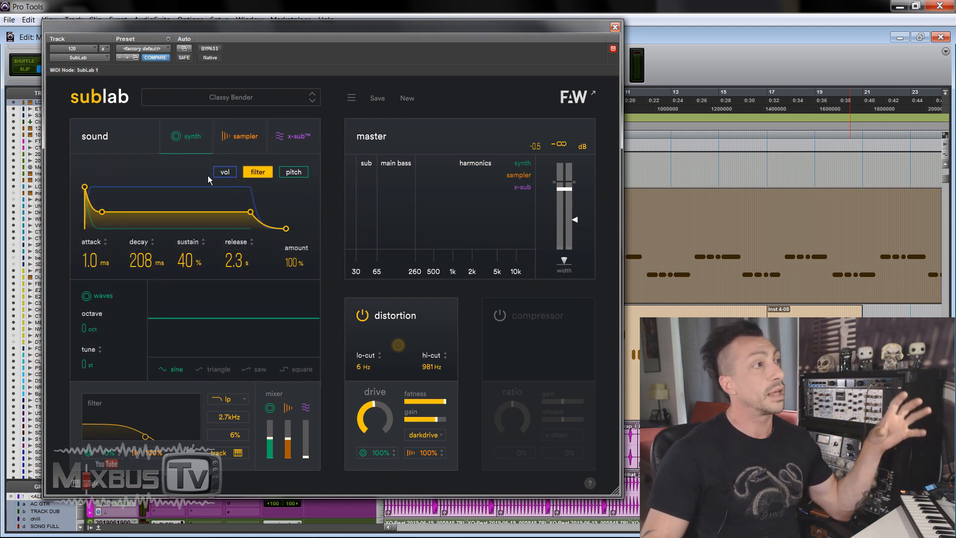
{"action": "left_click", "coordinate": [225, 172]}
{"action": "left_click", "coordinate": [268, 174]}
{"action": "left_click", "coordinate": [292, 173]}
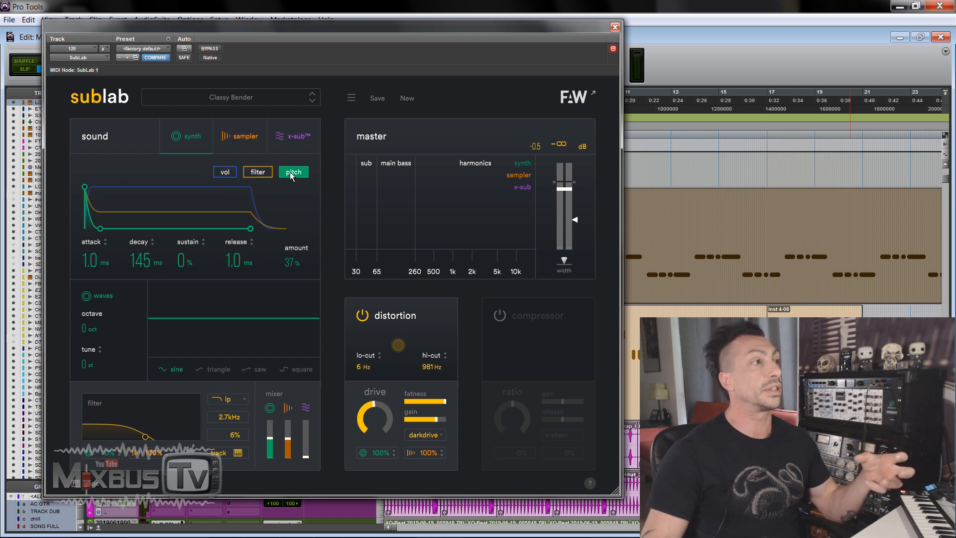
Step: In the synth's volume envelope, set the attack to 1.0 ms, try a 3.2 s release, and restore the release to 582 ms
{"action": "left_click", "coordinate": [229, 174]}
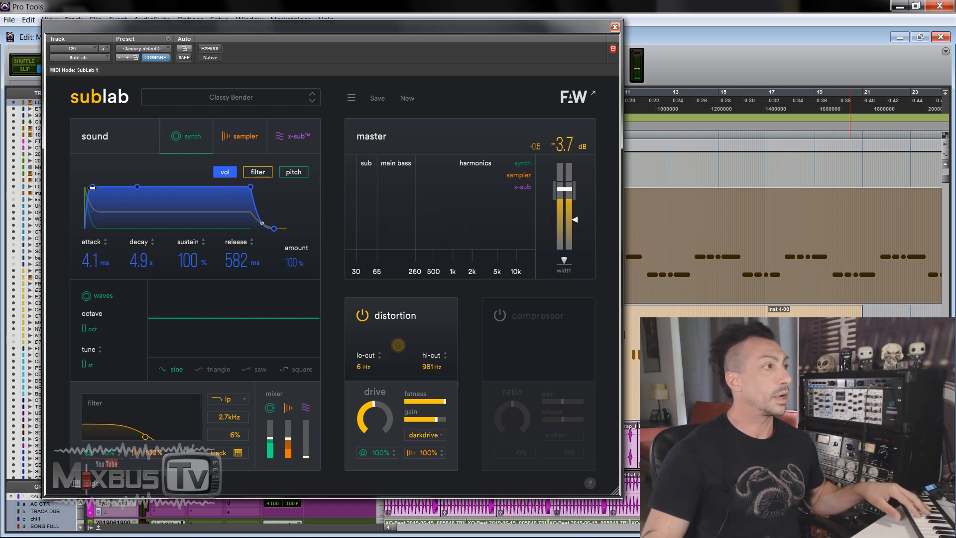
{"action": "mouse_move", "coordinate": [93, 187]}
{"action": "left_mouse_down"}
{"action": "mouse_move", "coordinate": [130, 188]}
{"action": "mouse_move", "coordinate": [84, 187]}
{"action": "left_mouse_up"}
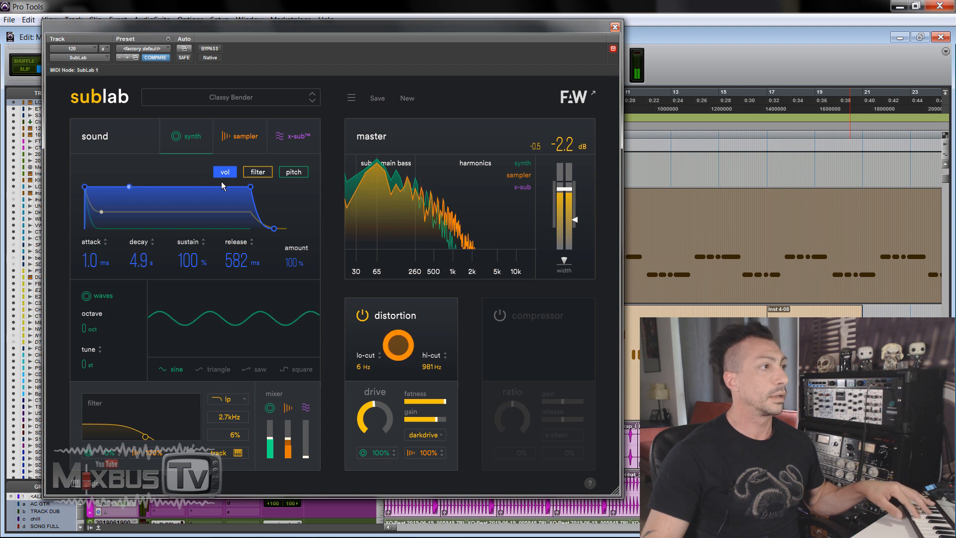
{"action": "left_click_drag", "start_coordinate": [243, 254], "coordinate": [243, 227]}
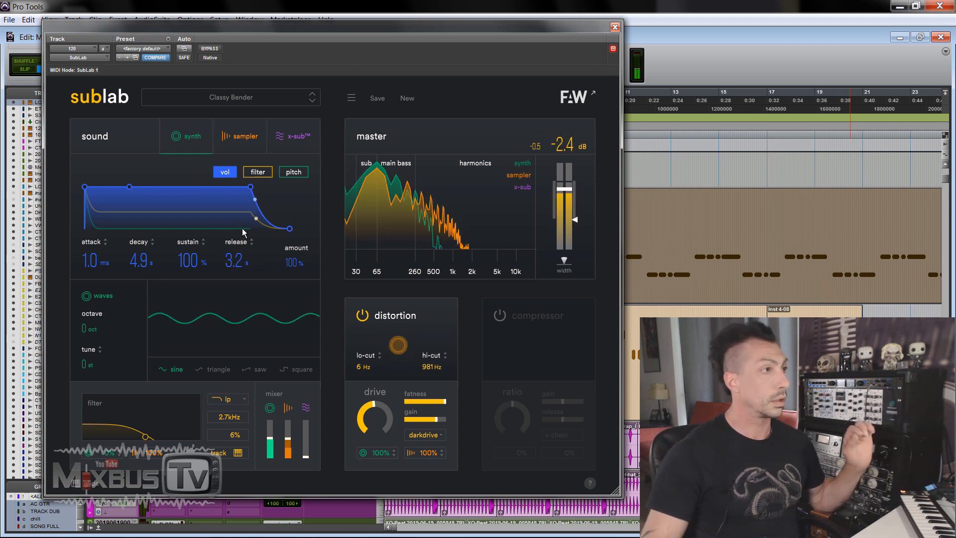
{"action": "left_click_drag", "start_coordinate": [244, 232], "coordinate": [237, 283]}
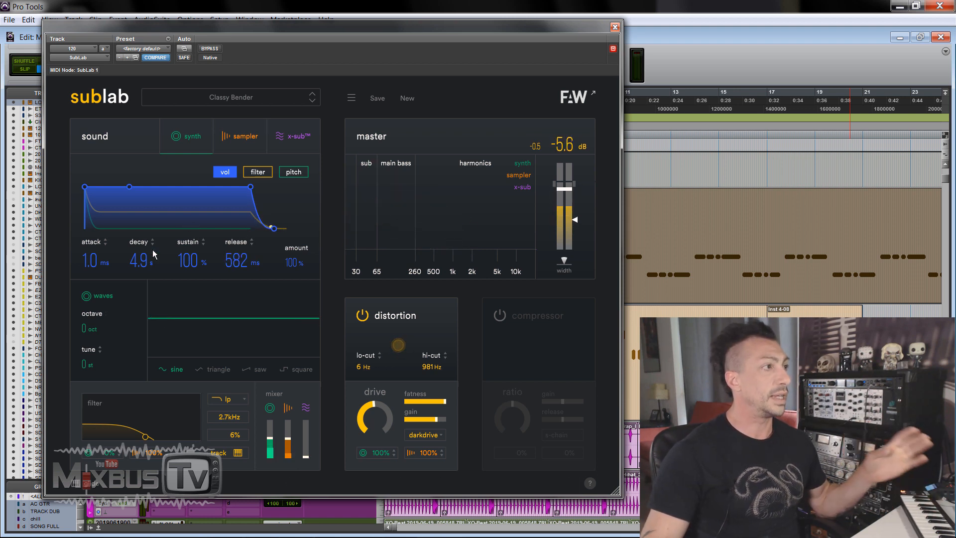
Step: Examine the filter envelope, the available filter types and the control for how much oscillator signal is filtered
{"action": "left_click", "coordinate": [258, 172]}
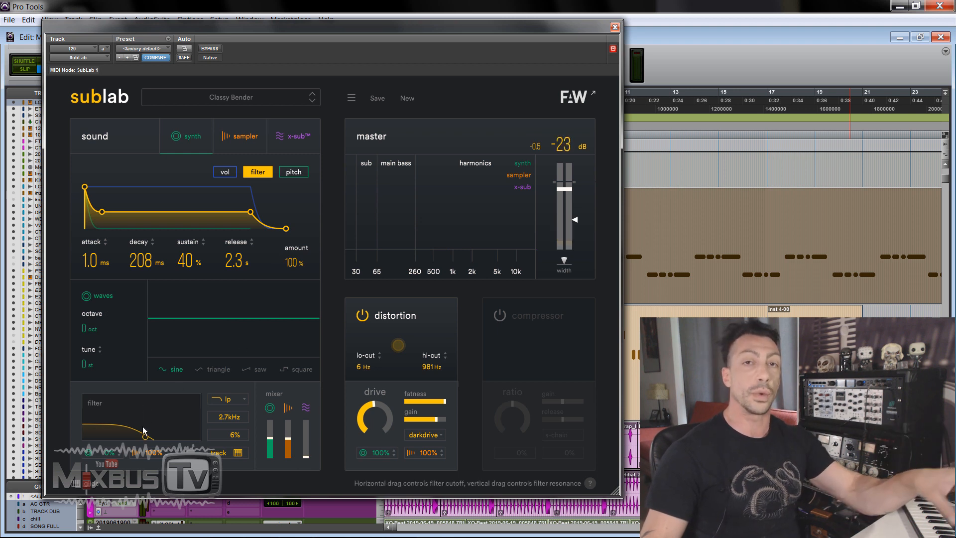
{"action": "left_click", "coordinate": [232, 399]}
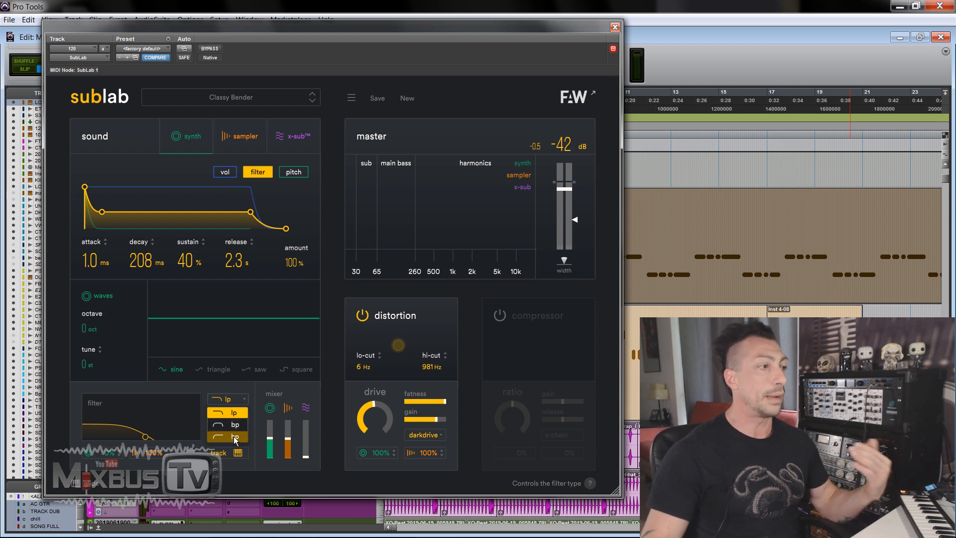
{"action": "left_click", "coordinate": [193, 388]}
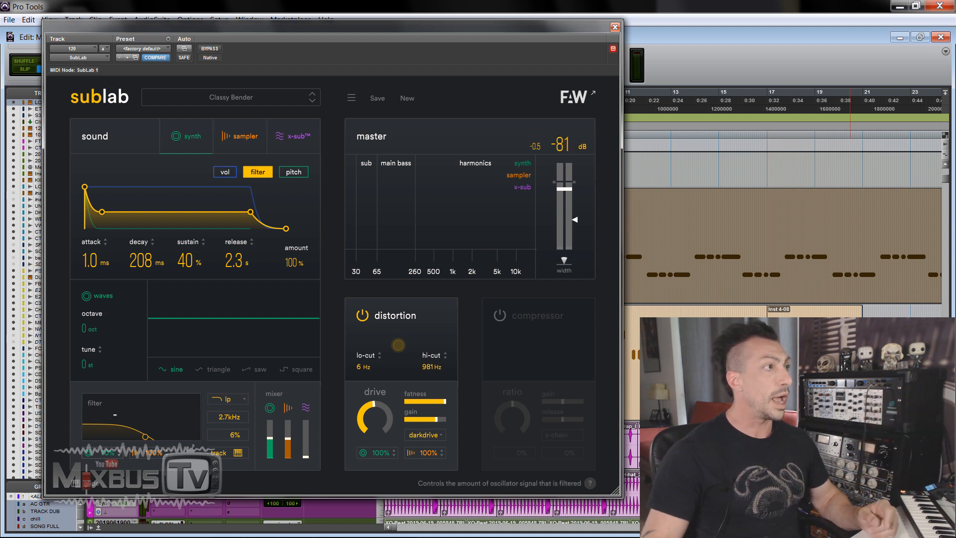
{"action": "left_click_drag", "start_coordinate": [115, 391], "coordinate": [115, 475]}
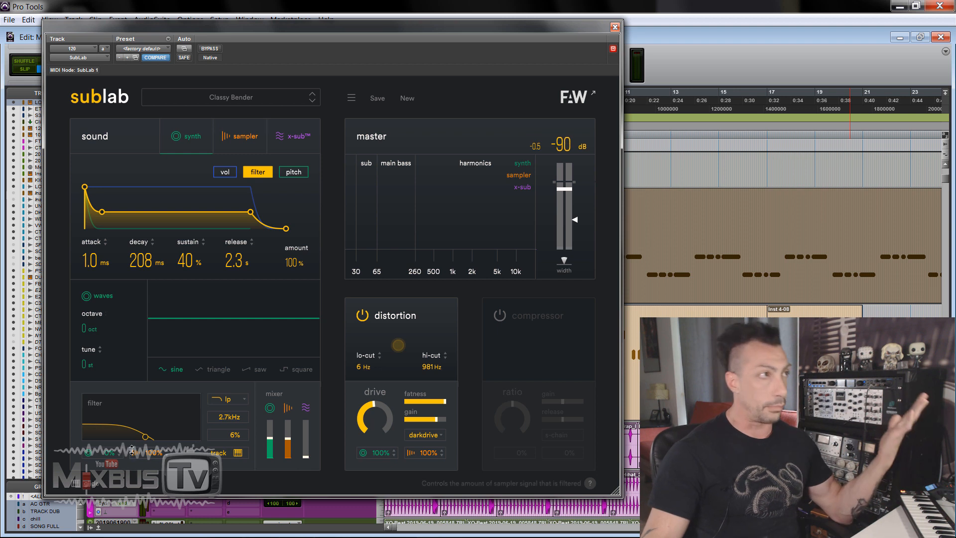
Step: Try a 2.0 s attack and a 517 ms release on the pitch envelope, restoring the attack to 1.0 ms and resetting the release
{"action": "left_click", "coordinate": [292, 174]}
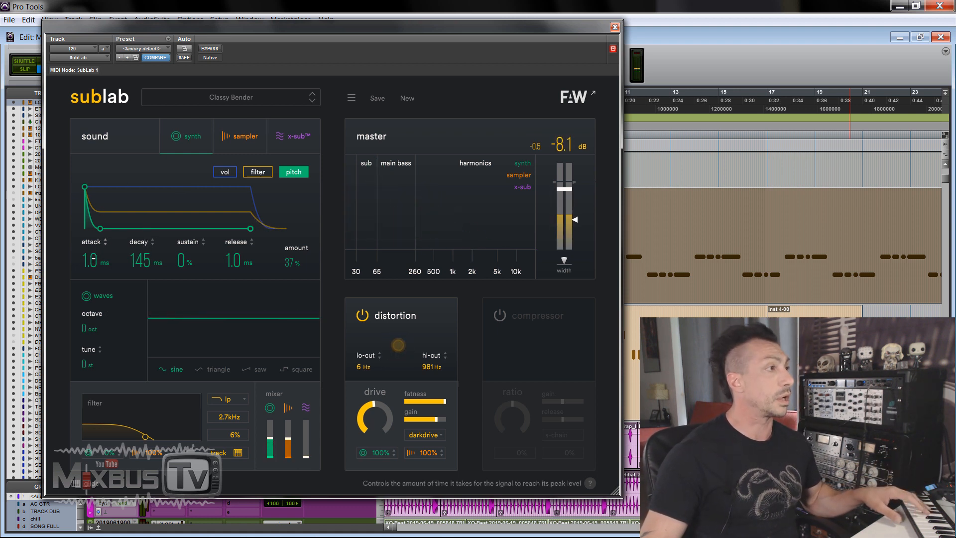
{"action": "left_click_drag", "start_coordinate": [93, 258], "coordinate": [103, 163]}
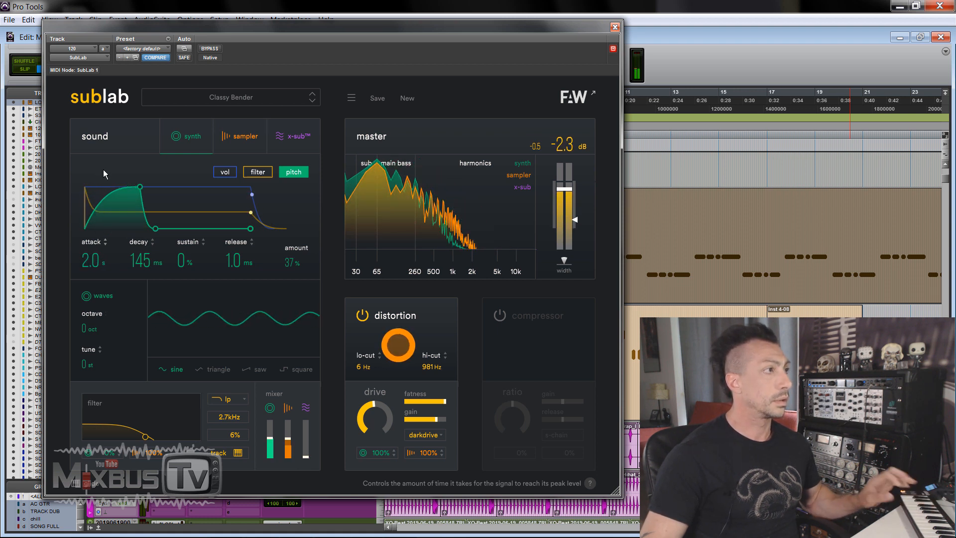
{"action": "left_click_drag", "start_coordinate": [92, 256], "coordinate": [93, 282]}
{"action": "left_click_drag", "start_coordinate": [238, 259], "coordinate": [240, 222]}
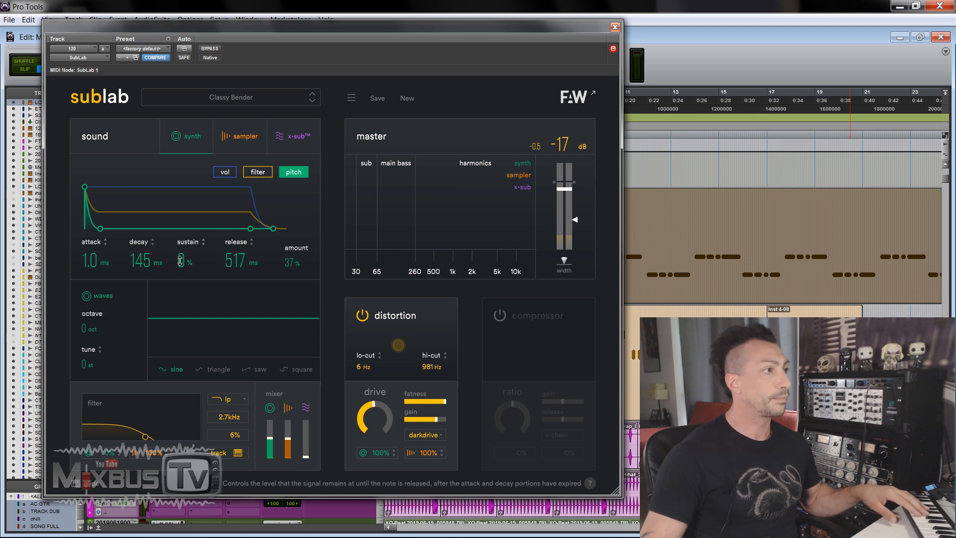
{"action": "left_click_drag", "start_coordinate": [180, 260], "coordinate": [187, 298]}
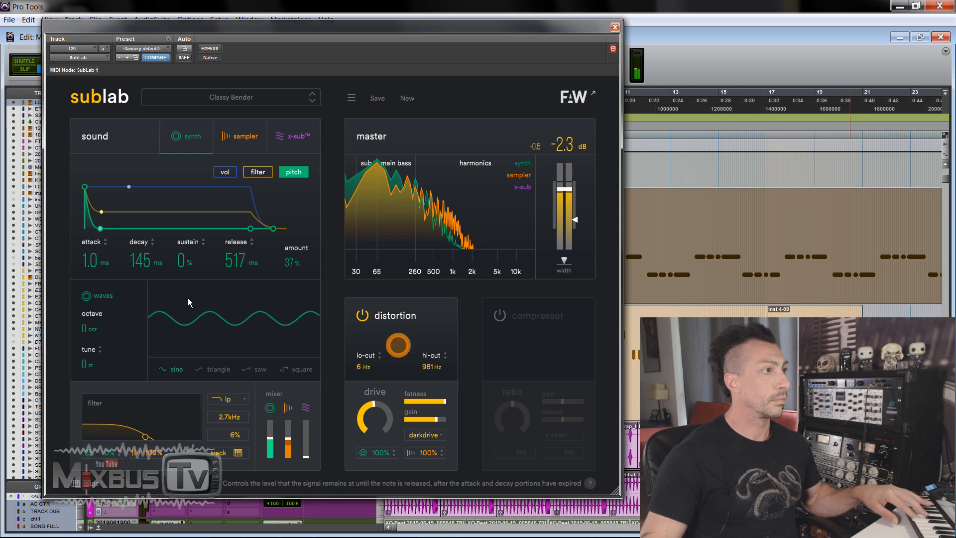
{"action": "double_click", "coordinate": [228, 254]}
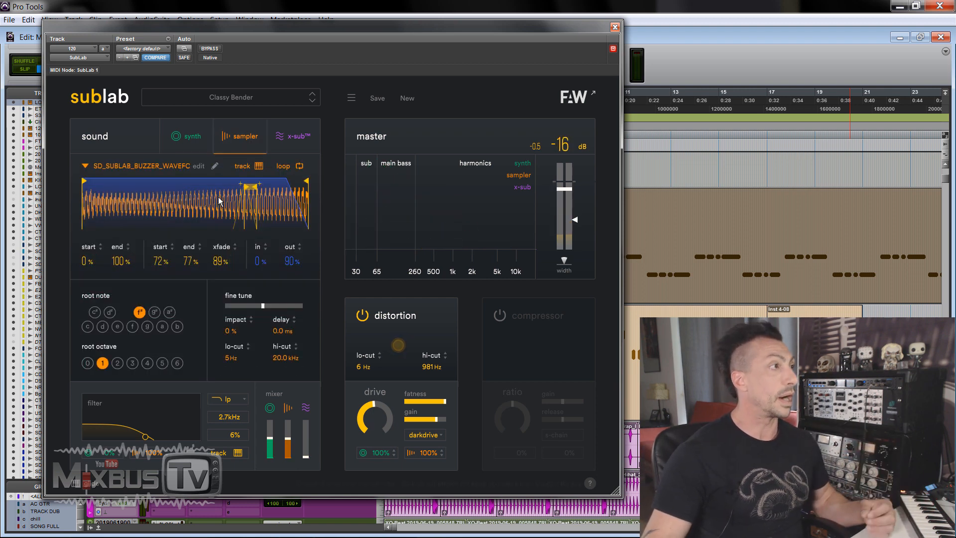
Step: Browse the sampler's built-in sample library, including the Tempest and 707 categories, and keep the current sample
{"action": "left_click", "coordinate": [146, 165]}
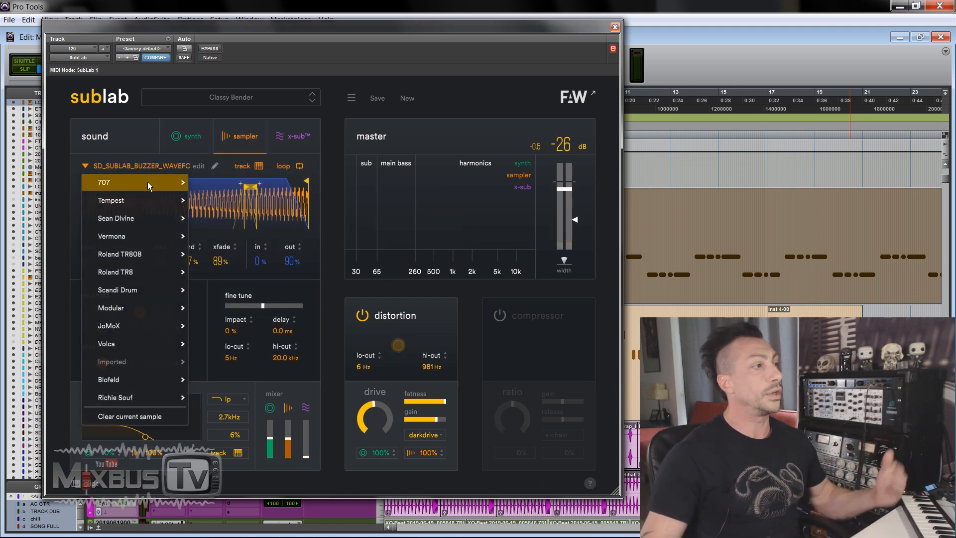
{"action": "mouse_move", "coordinate": [146, 204]}
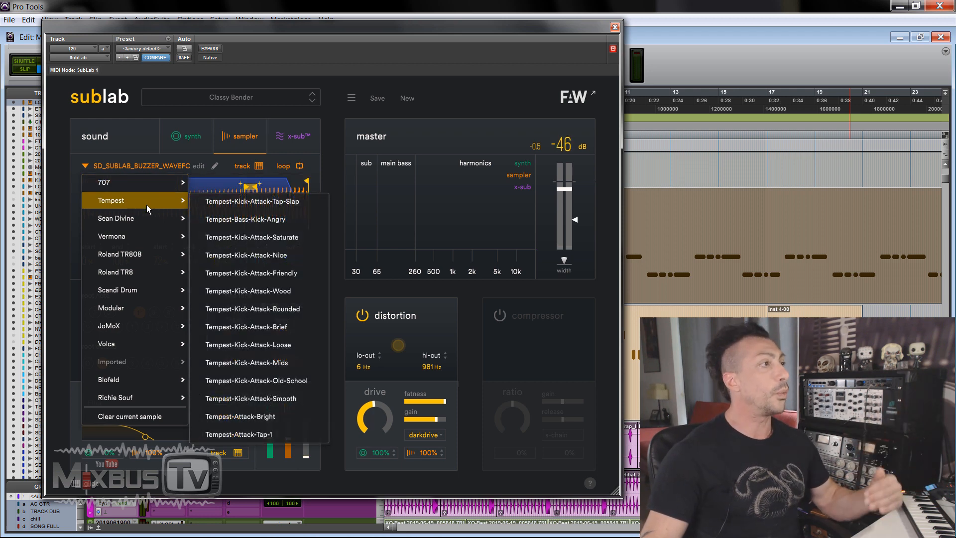
{"action": "mouse_move", "coordinate": [153, 184]}
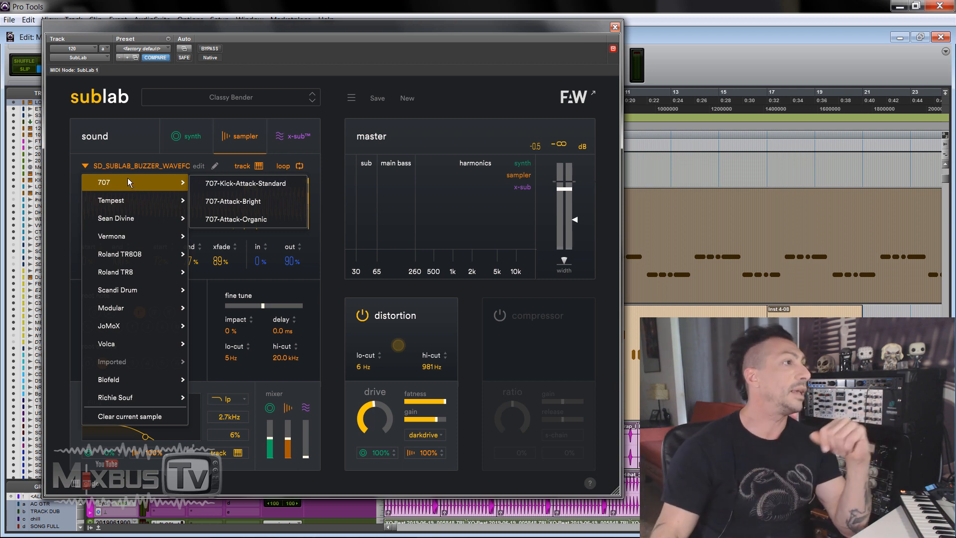
{"action": "left_click", "coordinate": [130, 140]}
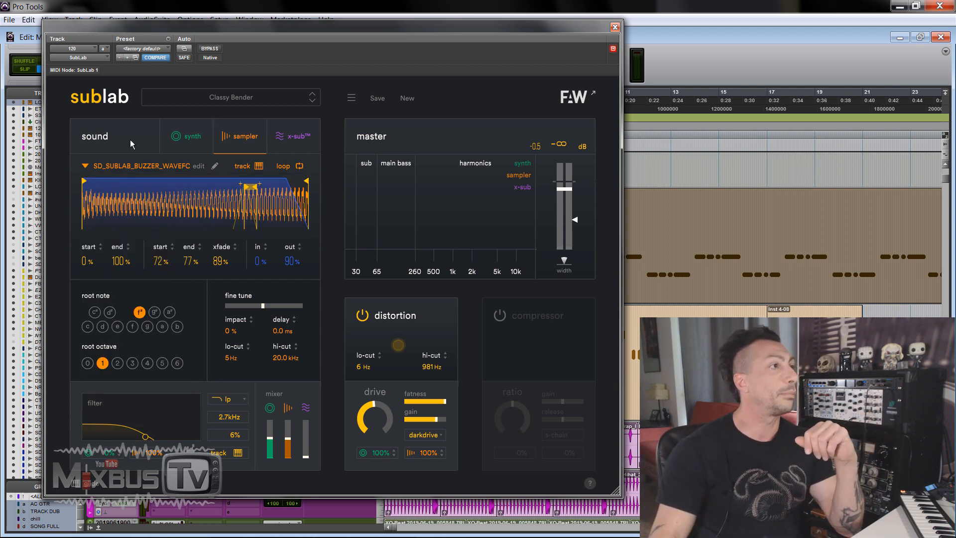
{"action": "left_click", "coordinate": [164, 167]}
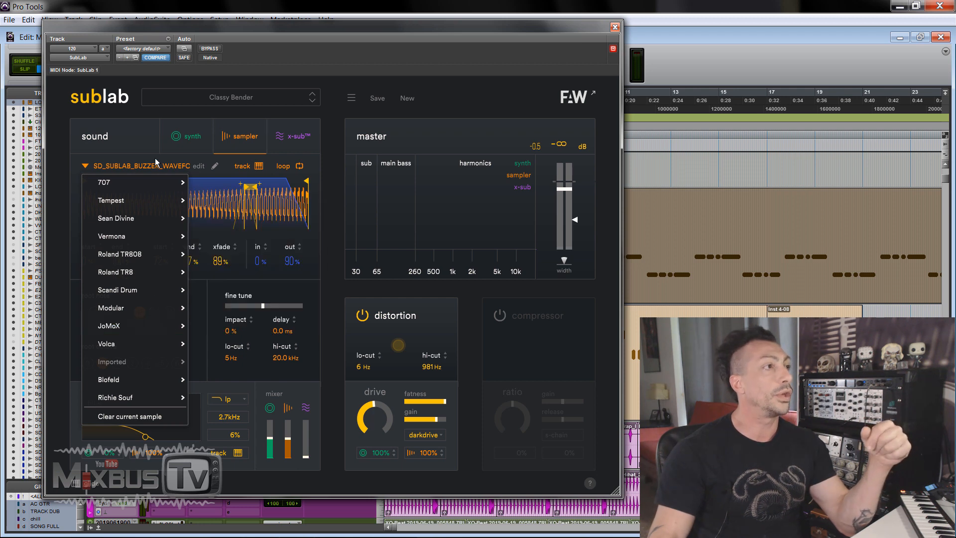
{"action": "left_click", "coordinate": [155, 162]}
Step: Set the sampler's loop start to 68% and its playback start to 0%
{"action": "left_click_drag", "start_coordinate": [241, 187], "coordinate": [212, 191]}
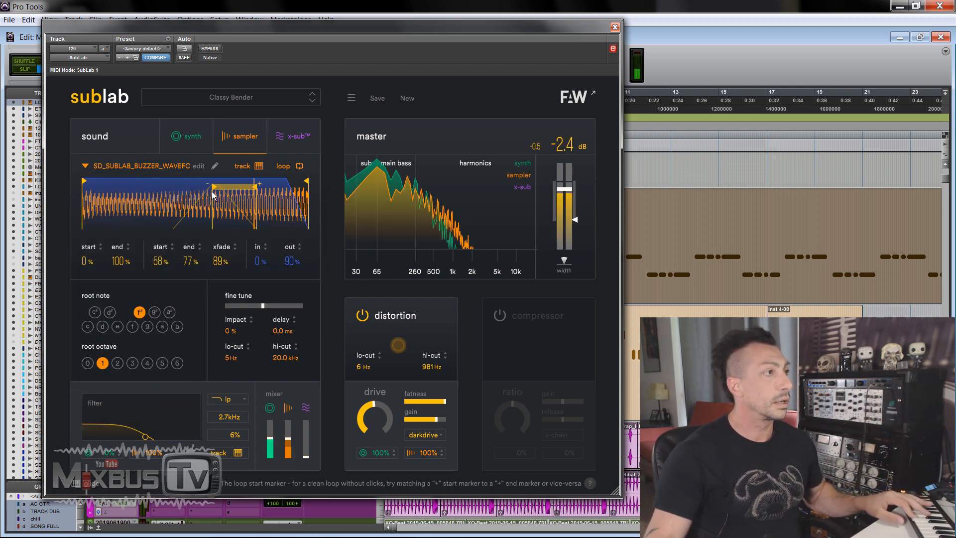
{"action": "left_click_drag", "start_coordinate": [213, 188], "coordinate": [234, 187]}
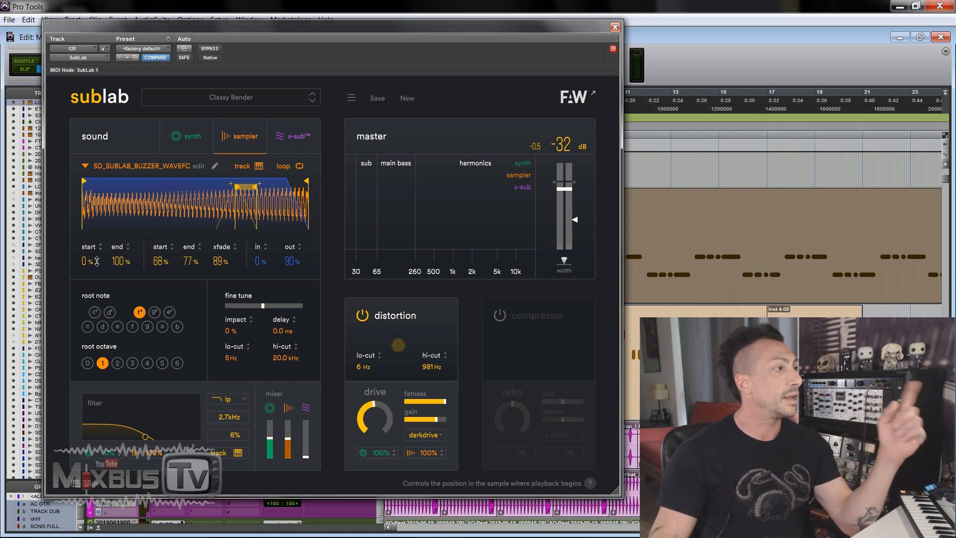
{"action": "left_click_drag", "start_coordinate": [86, 261], "coordinate": [86, 248]}
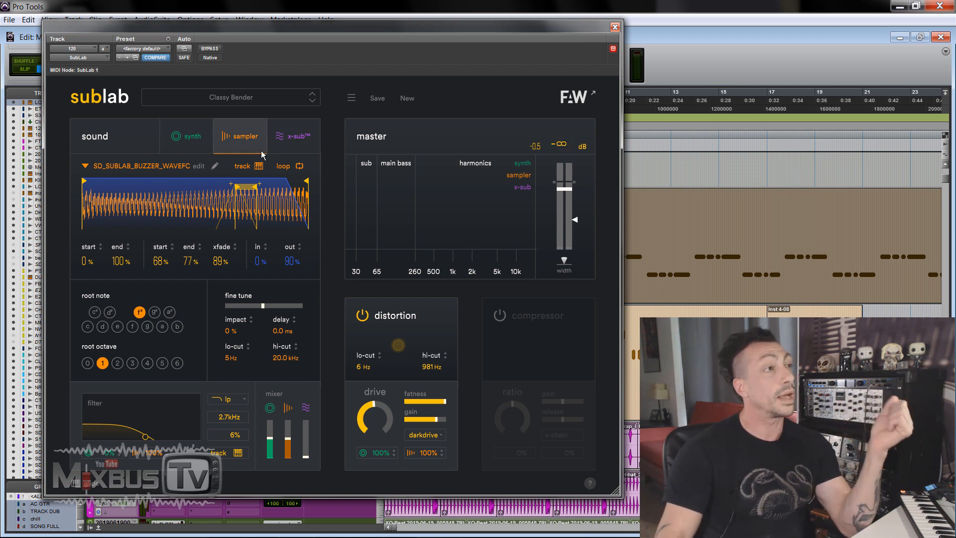
Step: Show the x-sub section and raise the x-sub volume in the mixer to just below the sampler's level
{"action": "left_click", "coordinate": [298, 147]}
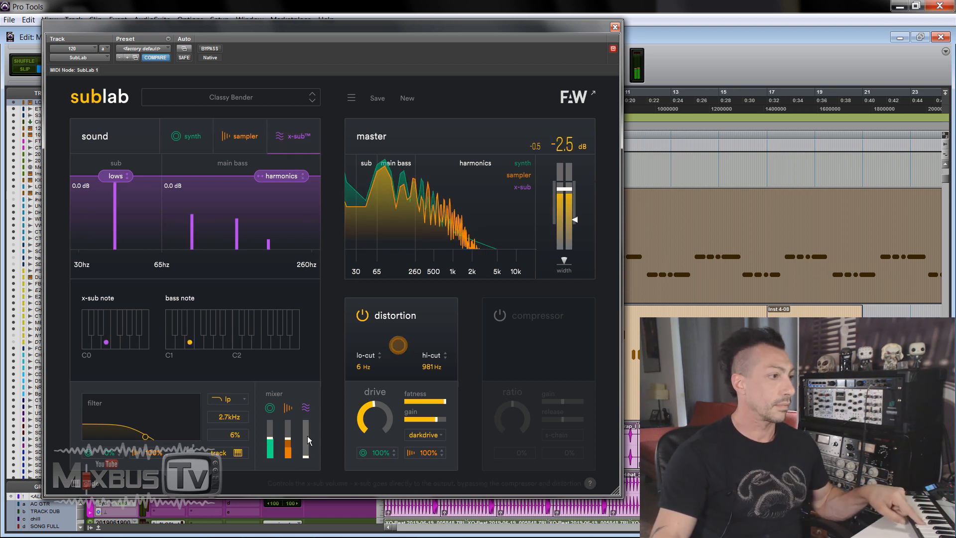
{"action": "mouse_move", "coordinate": [307, 435]}
{"action": "left_mouse_down"}
{"action": "mouse_move", "coordinate": [309, 419]}
{"action": "mouse_move", "coordinate": [308, 443]}
{"action": "mouse_move", "coordinate": [290, 442]}
{"action": "left_mouse_up"}
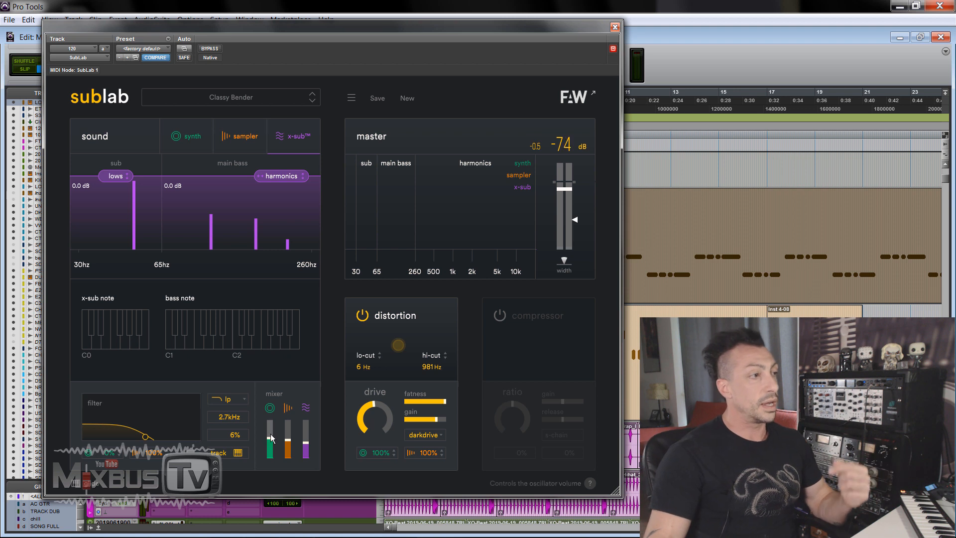
{"action": "mouse_move", "coordinate": [269, 439]}
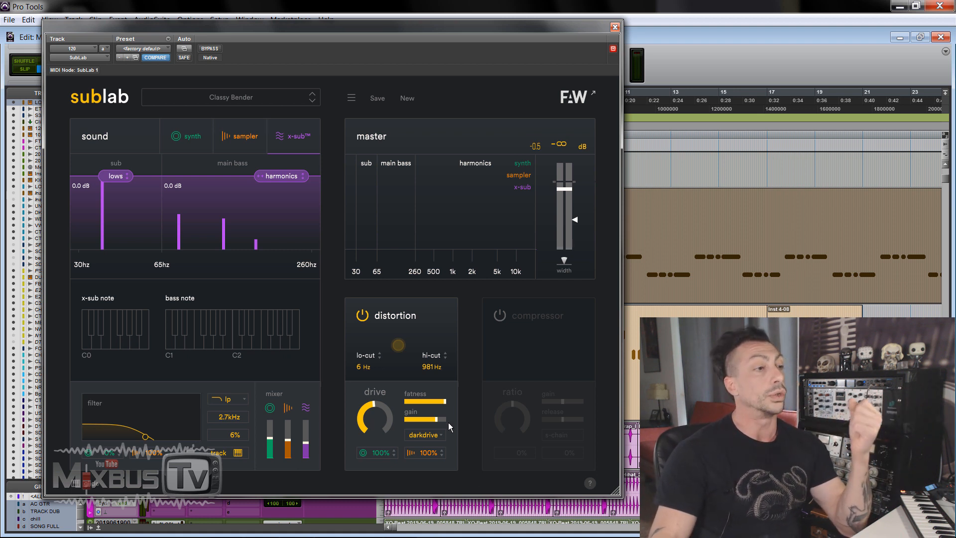
Step: Examine the available distortion types, keeping darkdrive selected
{"action": "left_click", "coordinate": [434, 436]}
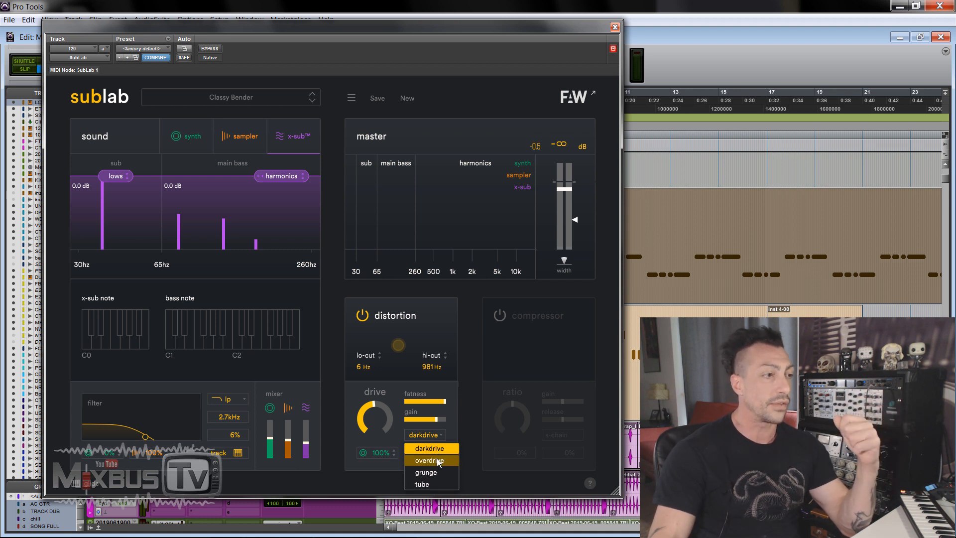
{"action": "left_click", "coordinate": [419, 431]}
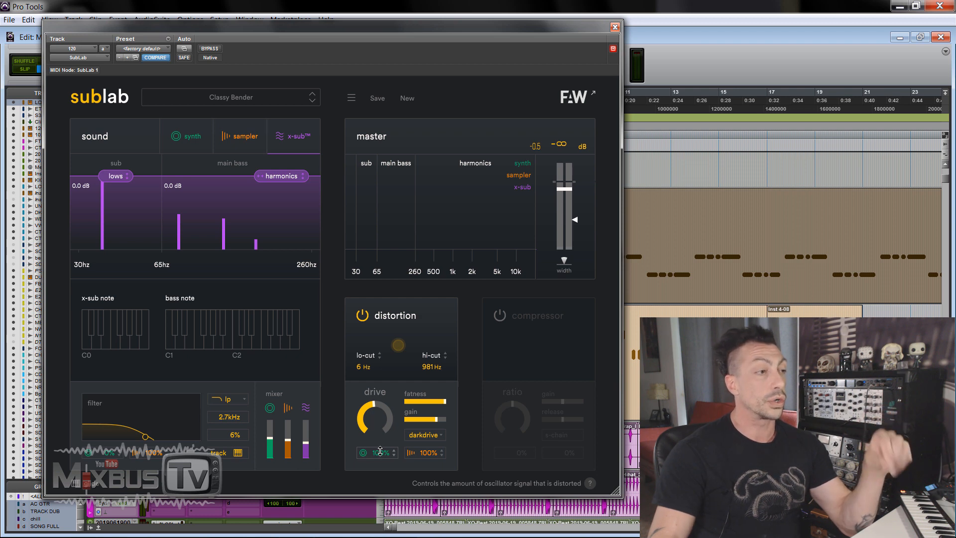
Step: Show the sampler section, then try the distortion with the synth amount at 0% and return both source amounts to 100%
{"action": "left_click", "coordinate": [193, 124]}
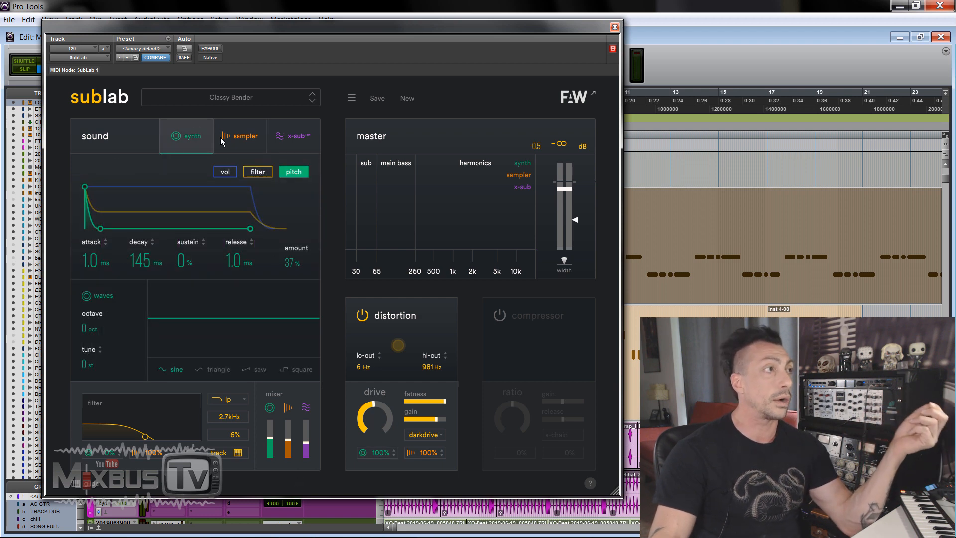
{"action": "left_click", "coordinate": [239, 144]}
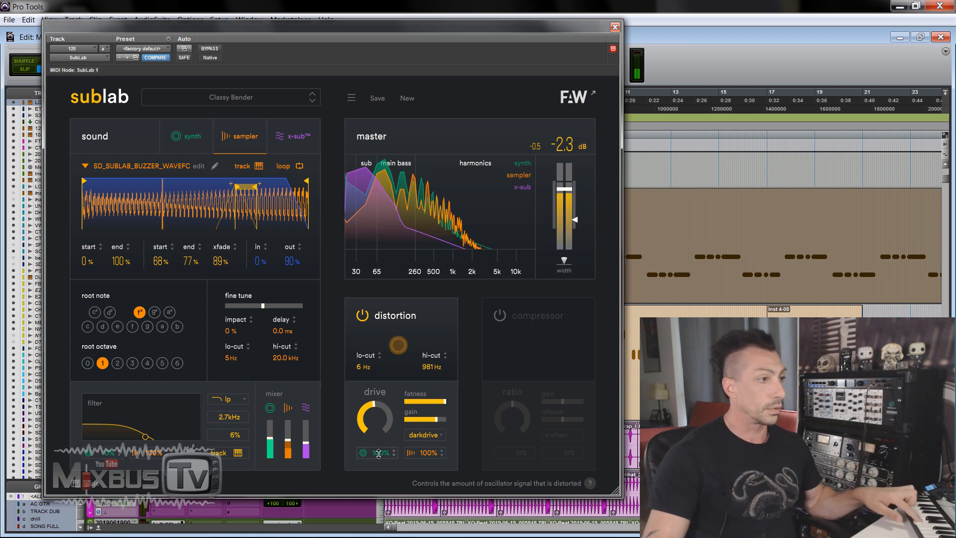
{"action": "left_click_drag", "start_coordinate": [376, 452], "coordinate": [376, 497]}
{"action": "left_click_drag", "start_coordinate": [422, 452], "coordinate": [417, 374]}
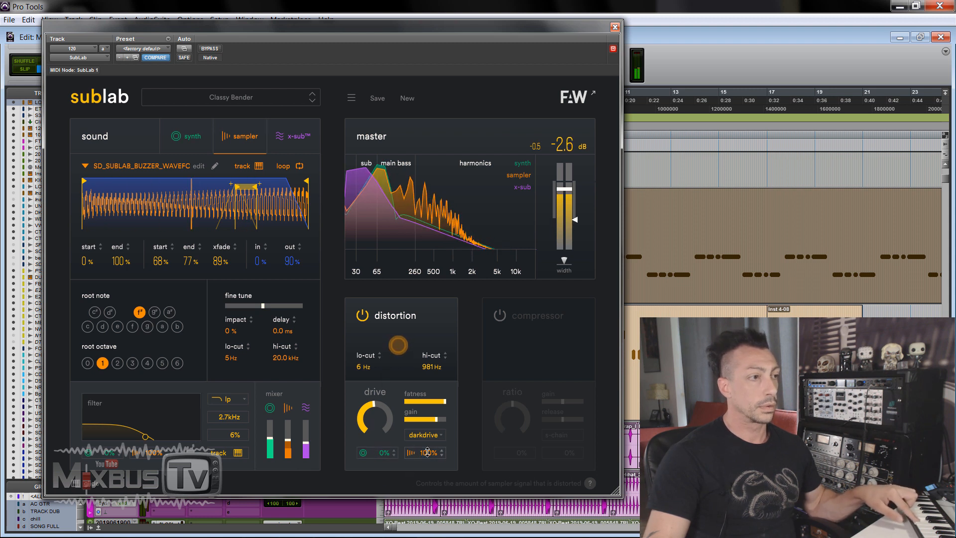
{"action": "left_click_drag", "start_coordinate": [426, 453], "coordinate": [426, 484]}
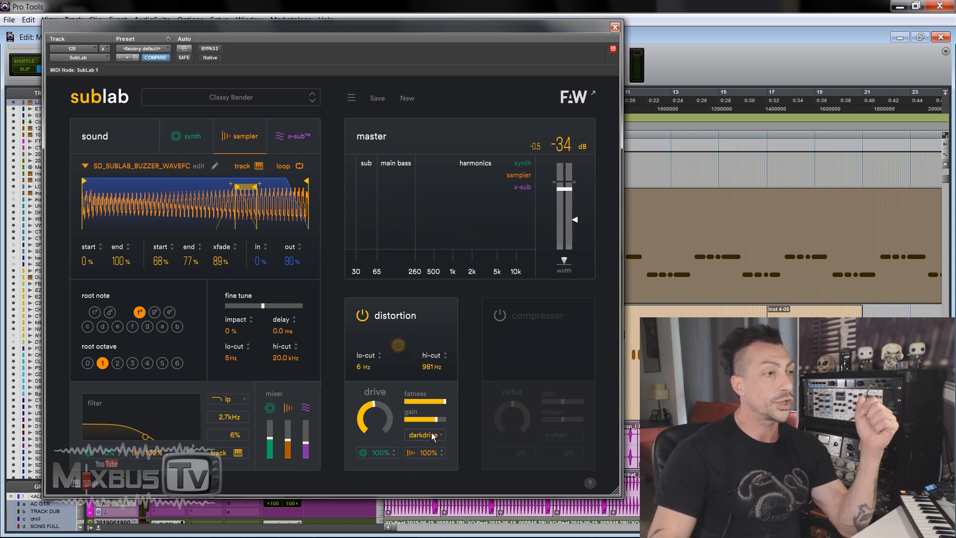
Step: Try the overdrive, grunge and tube distortion types in turn, and return to darkdrive
{"action": "left_click", "coordinate": [432, 436]}
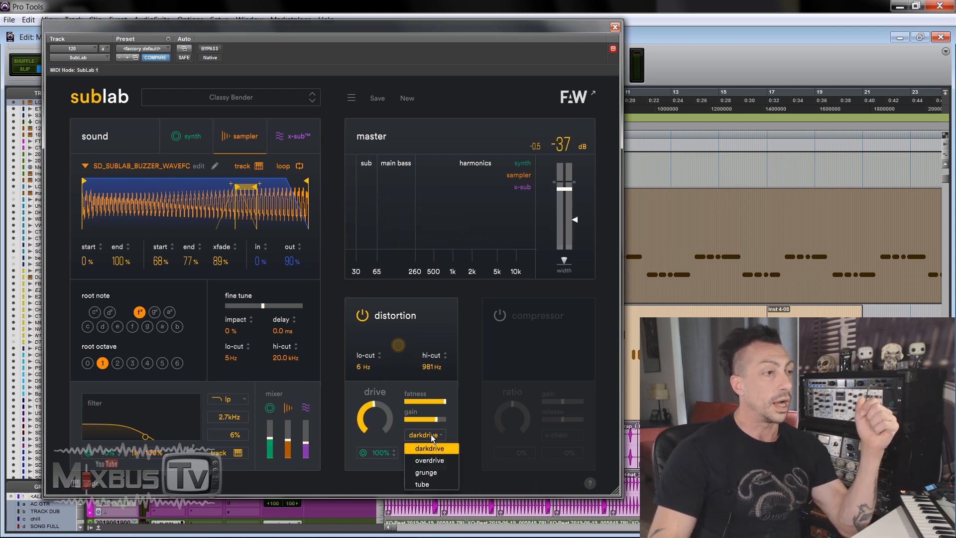
{"action": "left_click", "coordinate": [432, 459]}
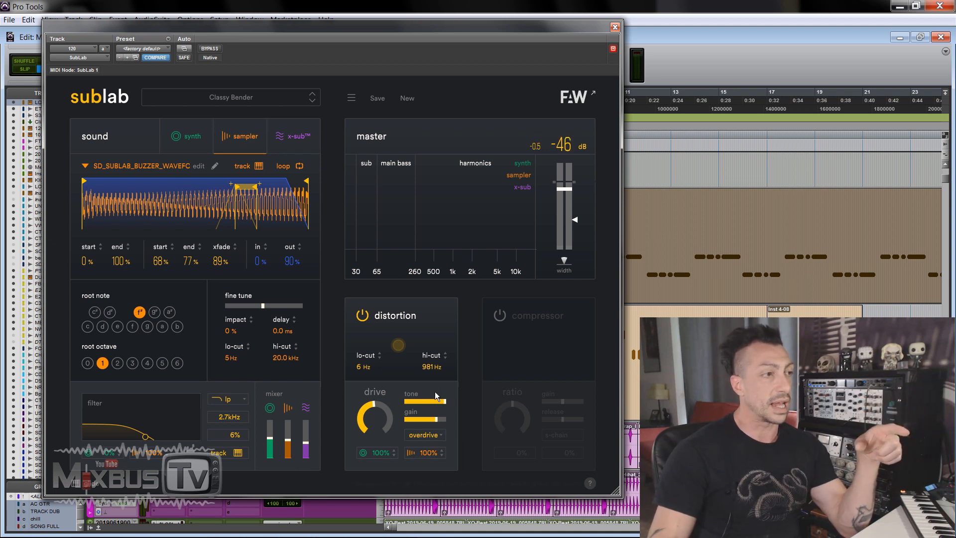
{"action": "left_click", "coordinate": [428, 437]}
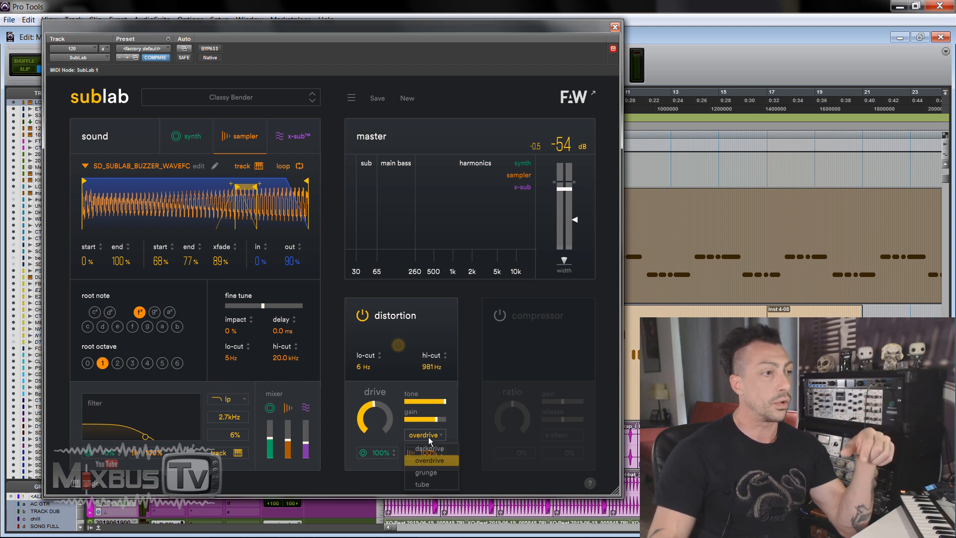
{"action": "left_click", "coordinate": [429, 468]}
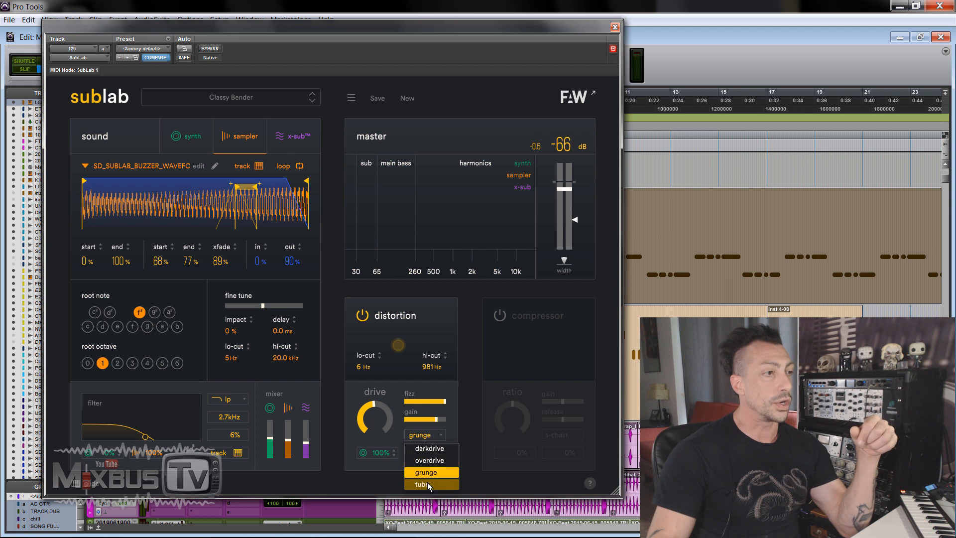
{"action": "left_click", "coordinate": [427, 483]}
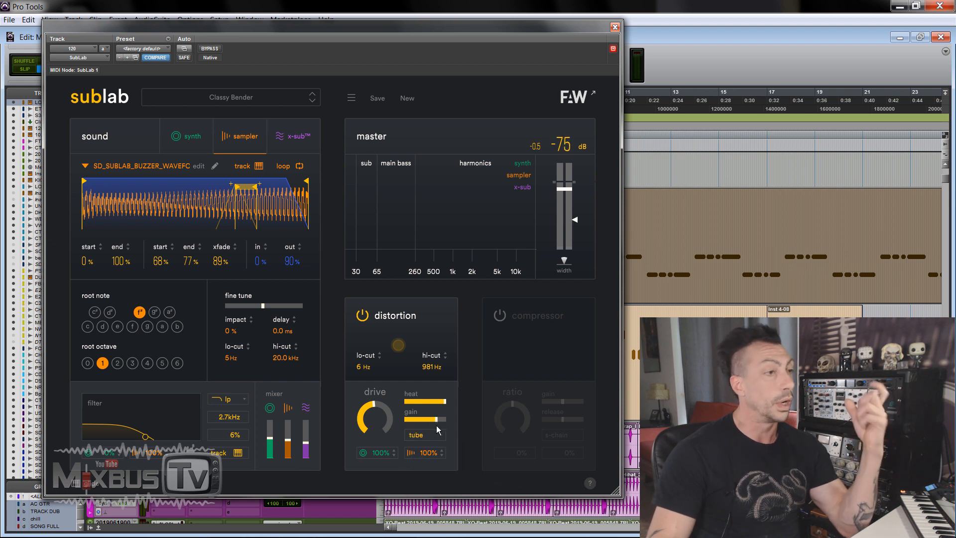
{"action": "left_click", "coordinate": [431, 434]}
{"action": "left_click", "coordinate": [438, 446]}
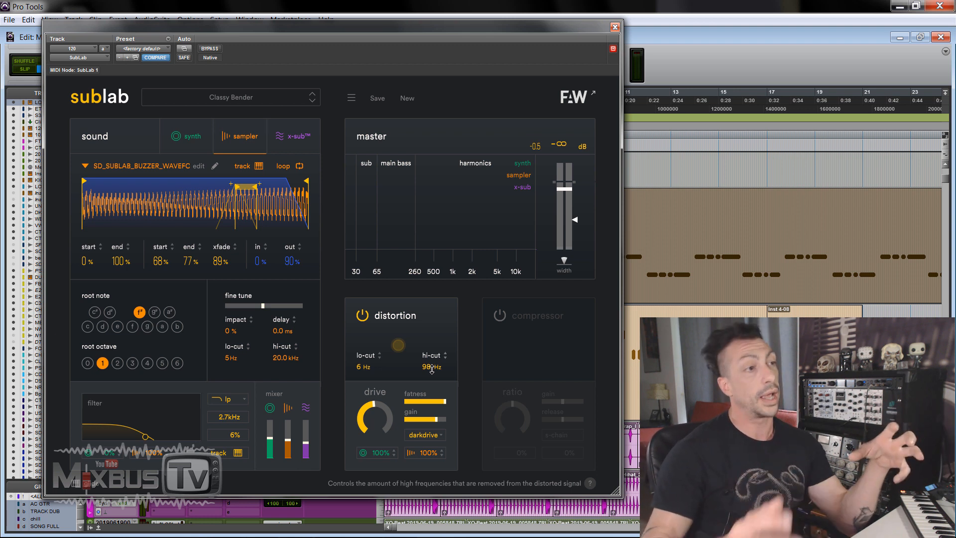
Step: Turn on the compressor, lower its threshold to -22 dB and enable the side-chain
{"action": "left_click", "coordinate": [500, 316]}
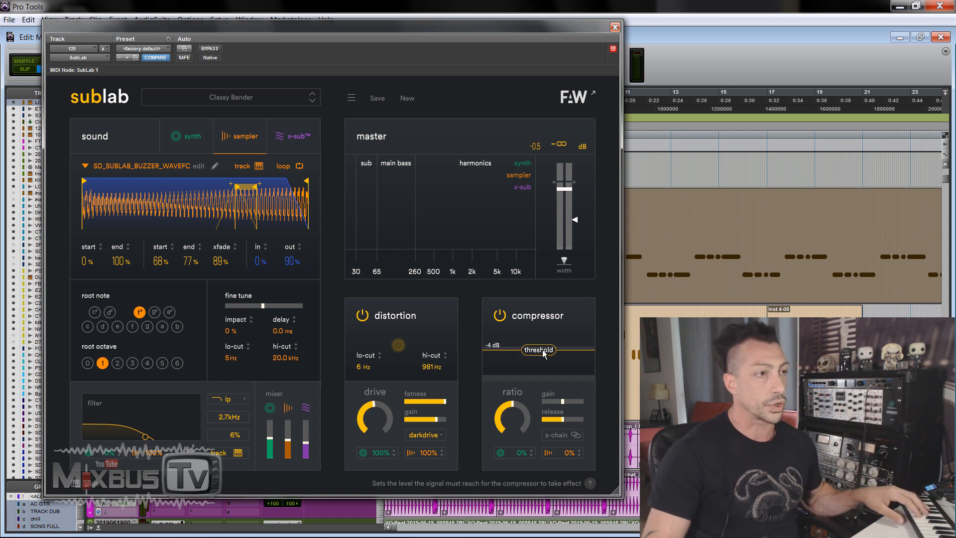
{"action": "left_click_drag", "start_coordinate": [542, 349], "coordinate": [554, 417]}
{"action": "left_click", "coordinate": [575, 435]}
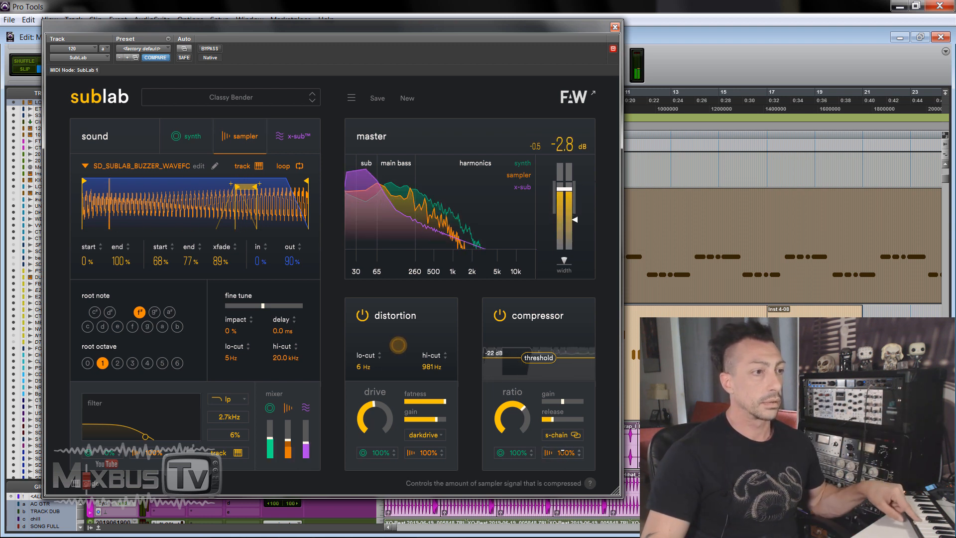
Step: Reduce the compressor's release to minimum and its sampler amount to 38%, ending with the compressor switched off
{"action": "left_click_drag", "start_coordinate": [563, 452], "coordinate": [562, 459]}
{"action": "mouse_move", "coordinate": [554, 419]}
{"action": "left_mouse_down"}
{"action": "mouse_move", "coordinate": [581, 420]}
{"action": "mouse_move", "coordinate": [531, 422]}
{"action": "mouse_move", "coordinate": [543, 419]}
{"action": "left_mouse_up"}
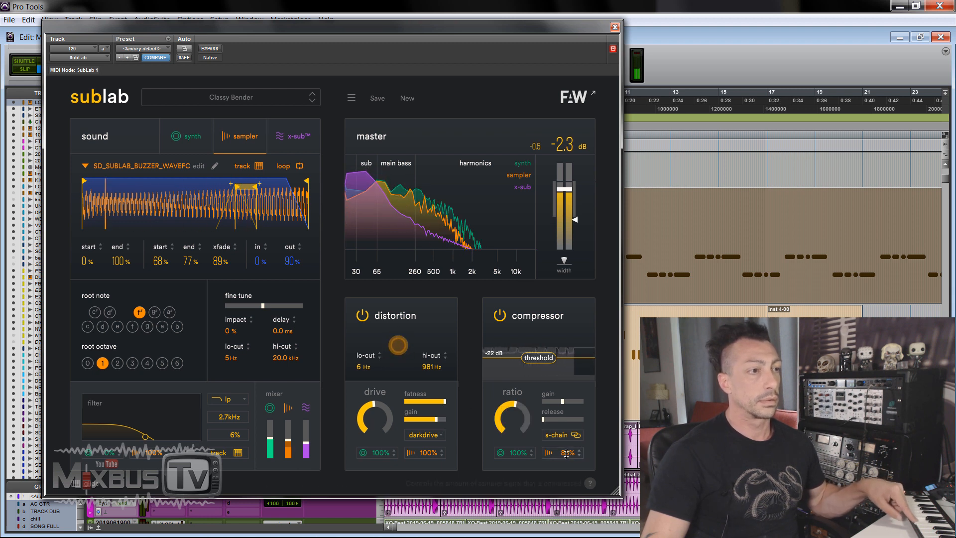
{"action": "mouse_move", "coordinate": [566, 452]}
{"action": "left_mouse_down"}
{"action": "mouse_move", "coordinate": [566, 463]}
{"action": "mouse_move", "coordinate": [565, 445]}
{"action": "left_mouse_up"}
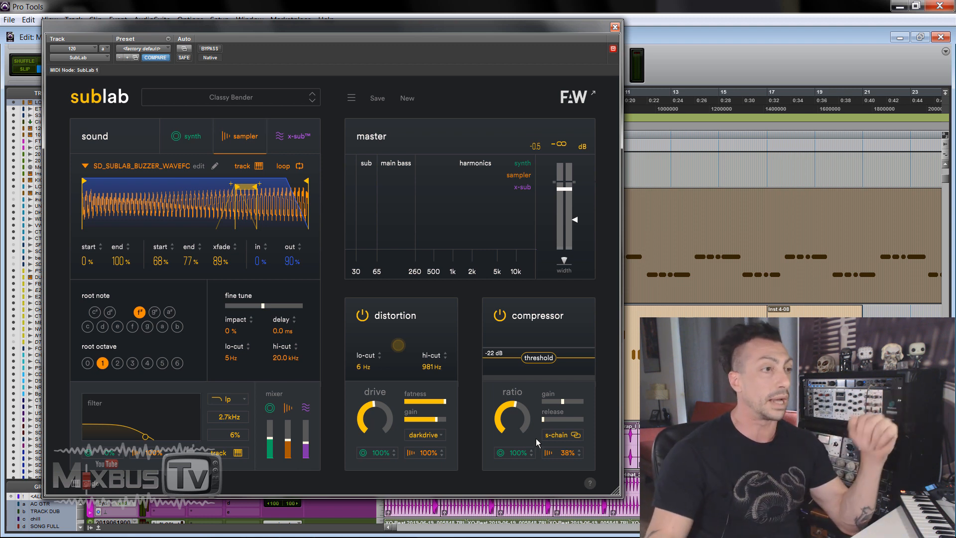
{"action": "left_click", "coordinate": [500, 316]}
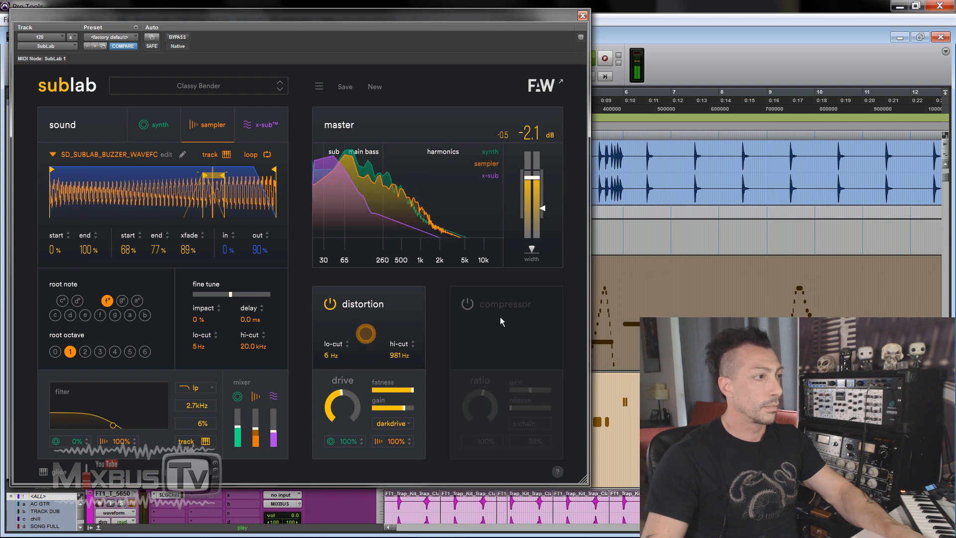
Step: Raise the x-sub and sampler volumes slightly in the mixer during playback, keeping the x-sub loudest
{"action": "left_click_drag", "start_coordinate": [273, 432], "coordinate": [273, 429]}
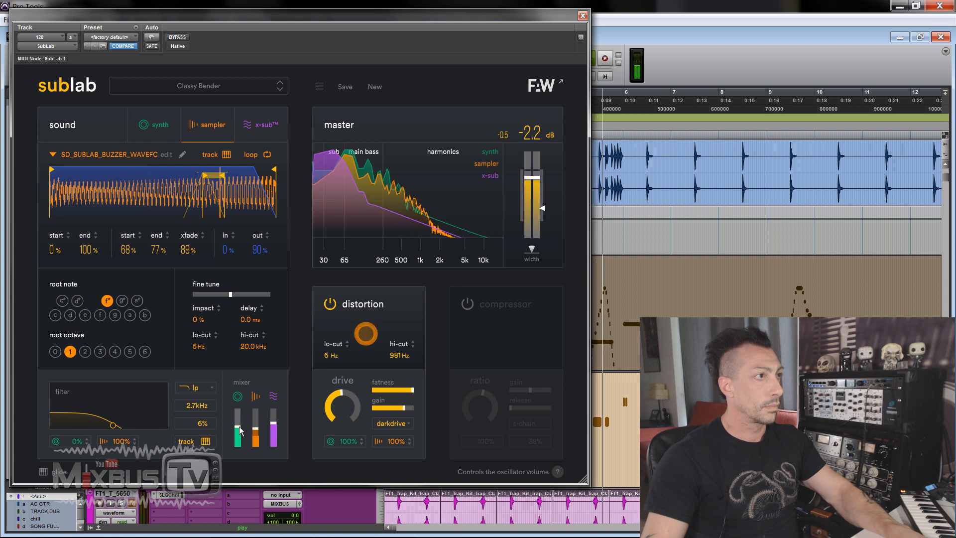
{"action": "left_click", "coordinate": [161, 124]}
{"action": "left_click", "coordinate": [209, 125]}
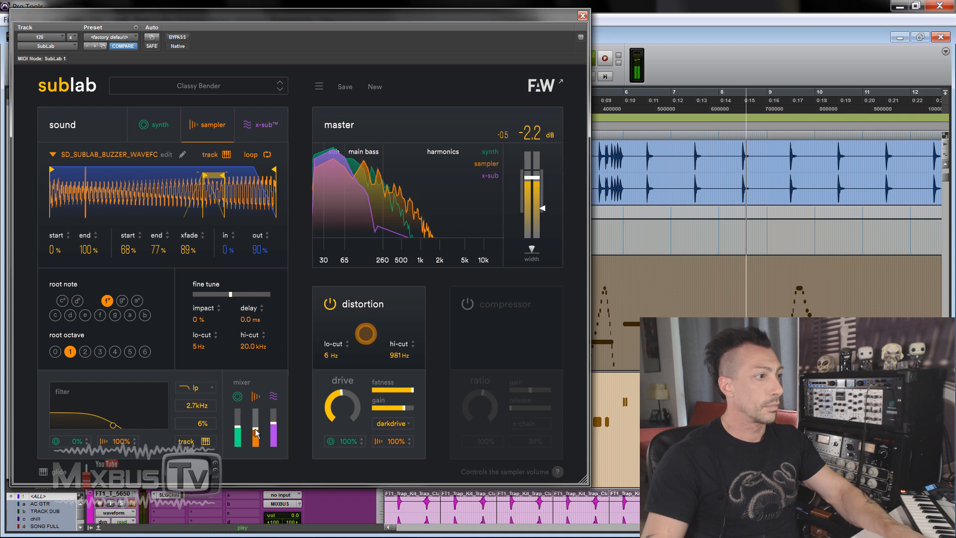
{"action": "left_click_drag", "start_coordinate": [253, 424], "coordinate": [258, 422]}
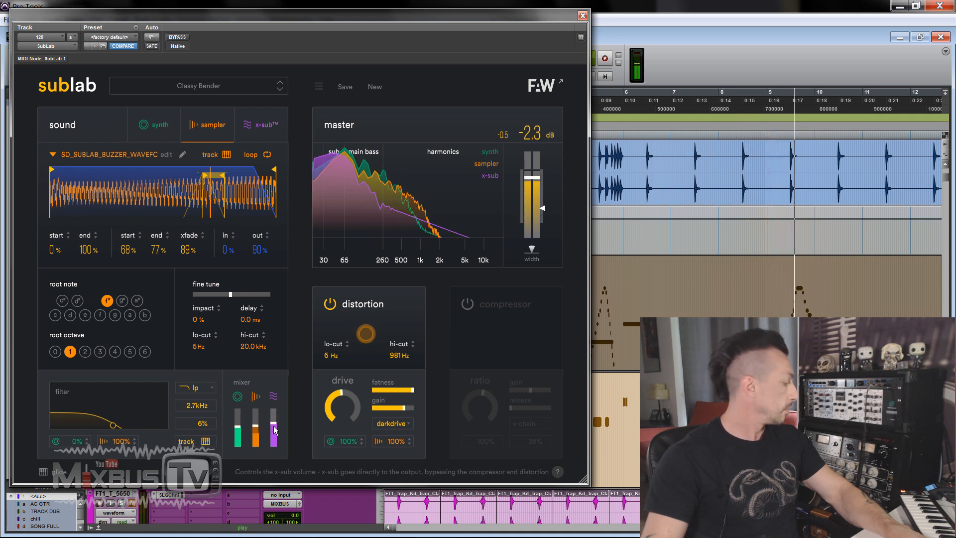
Step: Pull the sampler volume fully down with the x-sub near the synth's level, and nudge the distortion drive
{"action": "mouse_move", "coordinate": [277, 428]}
{"action": "left_click_drag", "start_coordinate": [277, 428], "coordinate": [240, 428]}
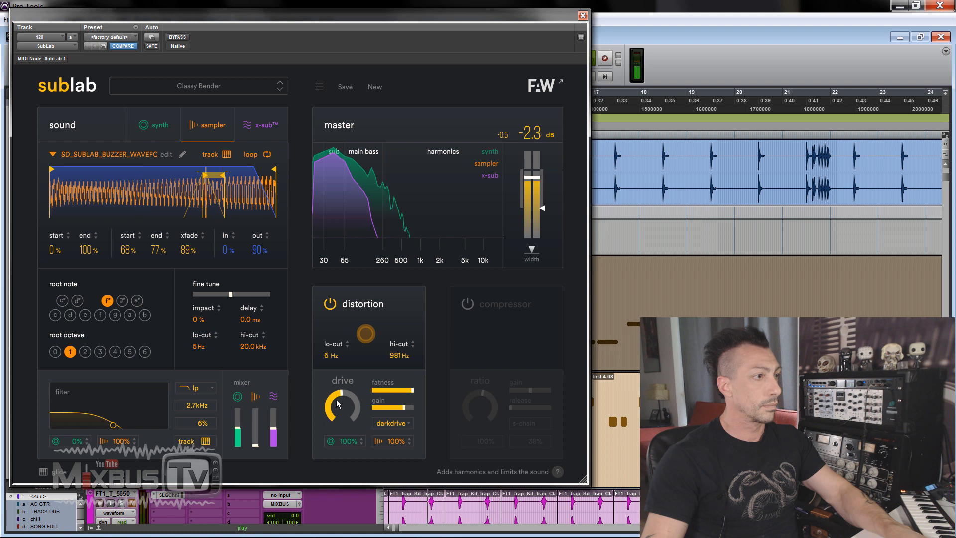
{"action": "mouse_move", "coordinate": [342, 407]}
{"action": "left_mouse_down"}
{"action": "mouse_move", "coordinate": [344, 358]}
{"action": "mouse_move", "coordinate": [342, 398]}
{"action": "left_mouse_up"}
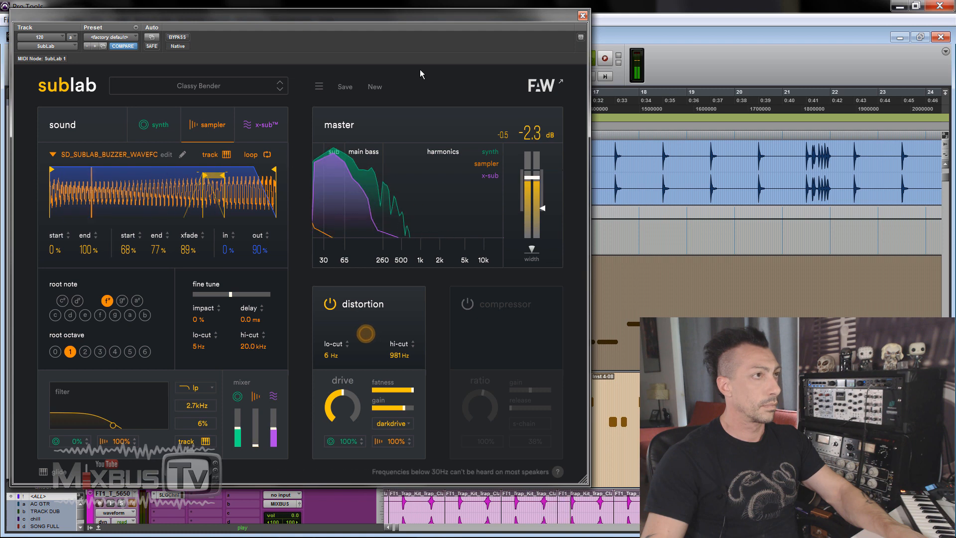
Step: Close the SubLab window of track 120 and switch to the SubLab instance on track 102
{"action": "left_click", "coordinate": [583, 16]}
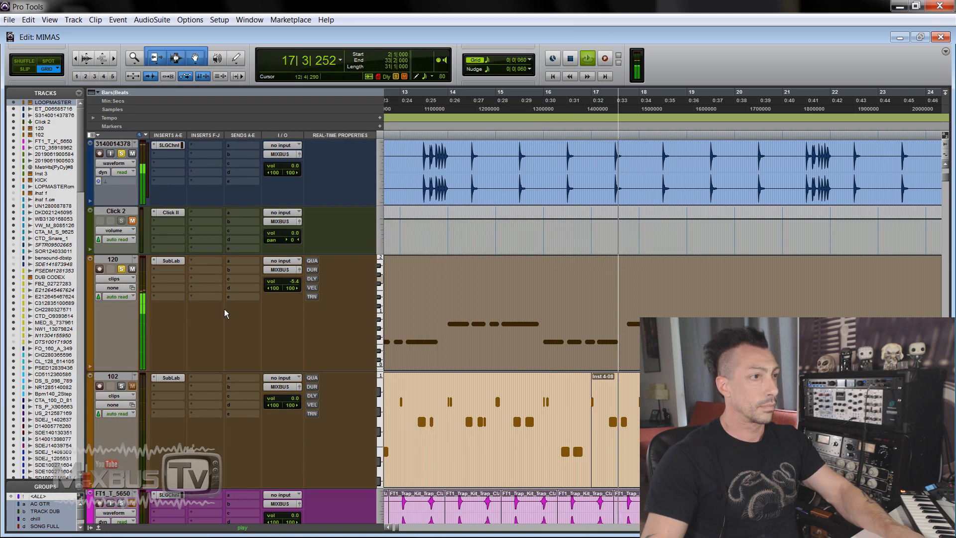
{"action": "key", "text": "space"}
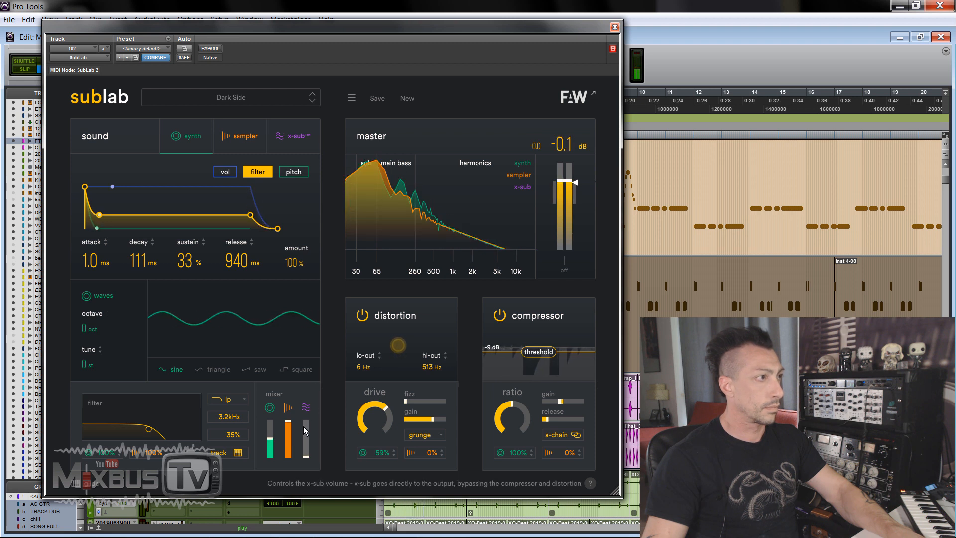
Step: In the Dark Side preset, raise the synth octave to 1 and lower the sampler while bringing up the x-sub volume
{"action": "mouse_move", "coordinate": [89, 328]}
{"action": "left_mouse_down"}
{"action": "mouse_move", "coordinate": [91, 304]}
{"action": "mouse_move", "coordinate": [91, 314]}
{"action": "left_mouse_up"}
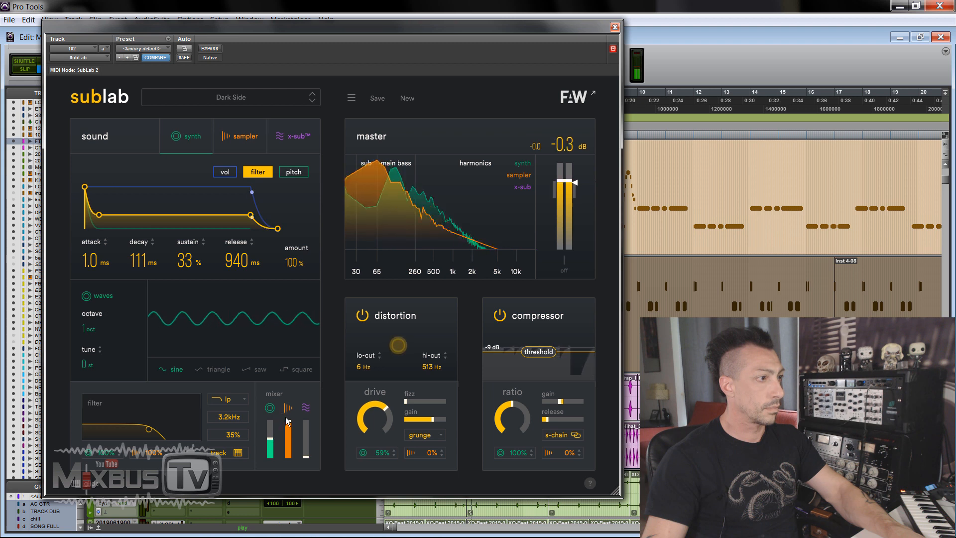
{"action": "left_click_drag", "start_coordinate": [286, 421], "coordinate": [281, 444]}
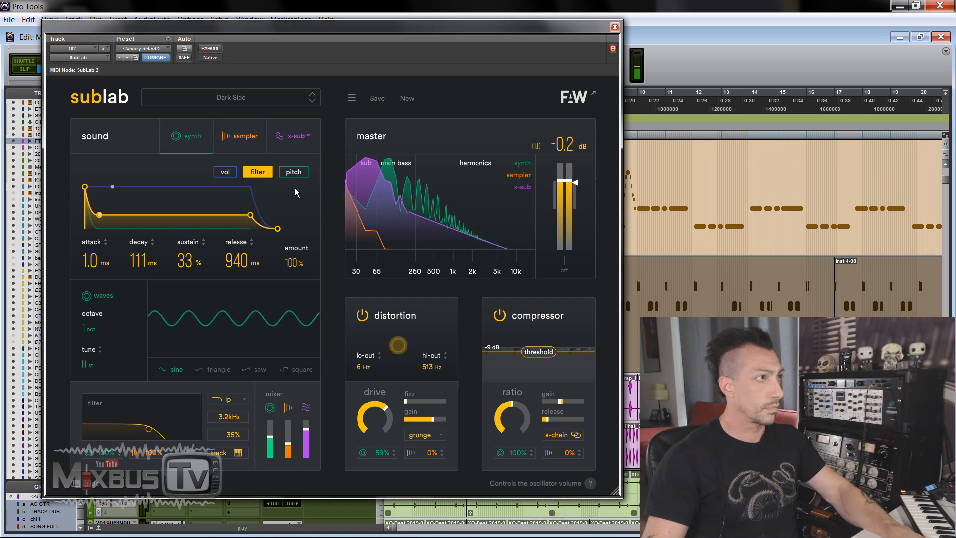
{"action": "left_click", "coordinate": [297, 131]}
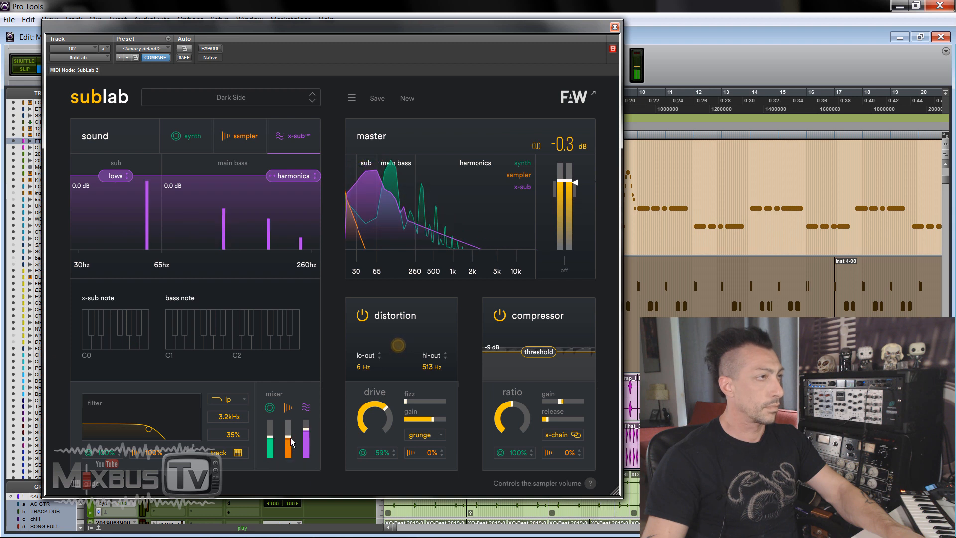
Step: Load the Depth Charge preset, lower its sampler volume, and set drive to 4.47 with synth distortion at 100% and sampler at 87%
{"action": "left_click", "coordinate": [312, 102]}
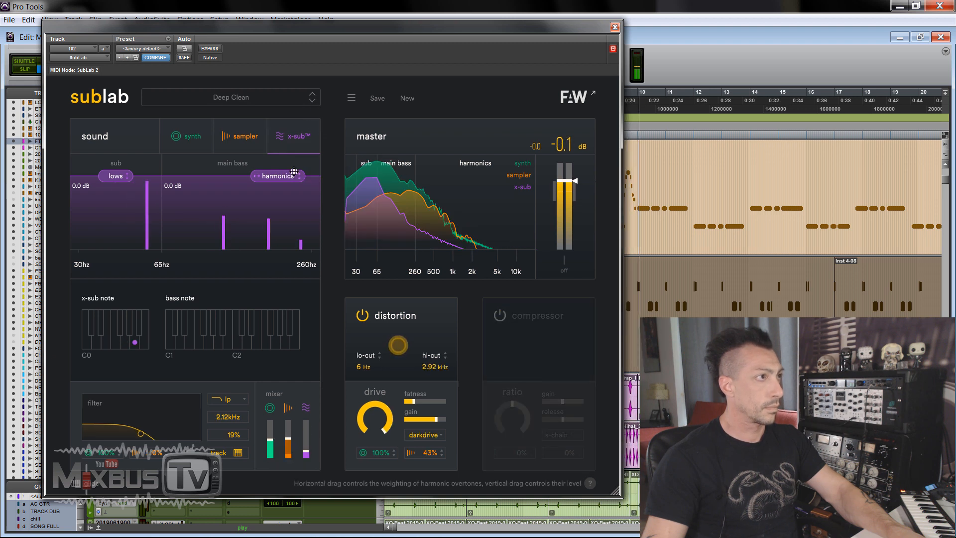
{"action": "left_click", "coordinate": [312, 101]}
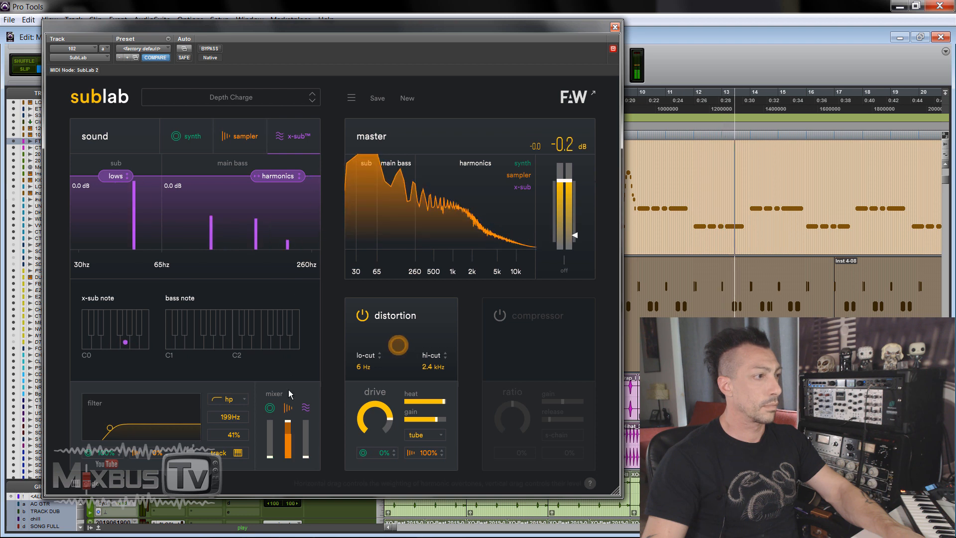
{"action": "left_click_drag", "start_coordinate": [290, 420], "coordinate": [289, 440]}
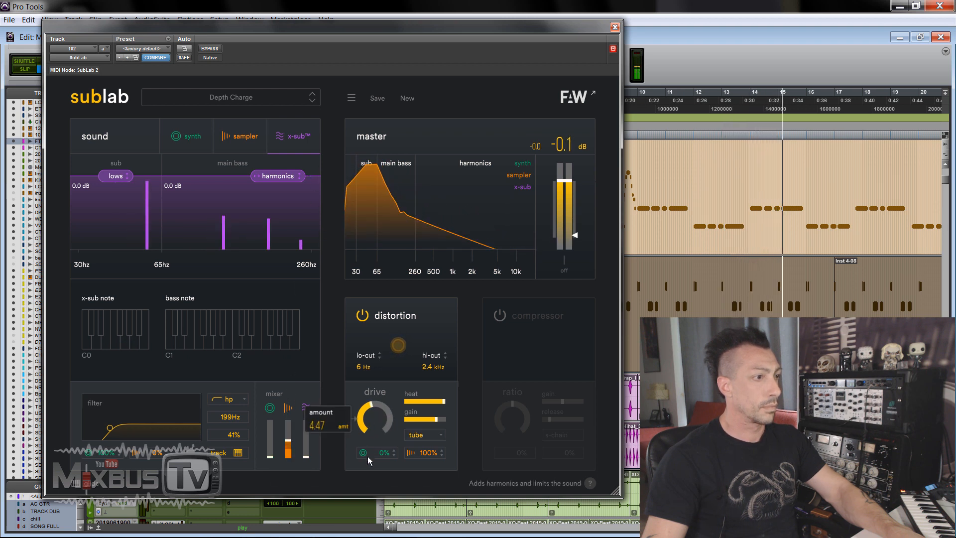
{"action": "left_click_drag", "start_coordinate": [368, 449], "coordinate": [368, 413]}
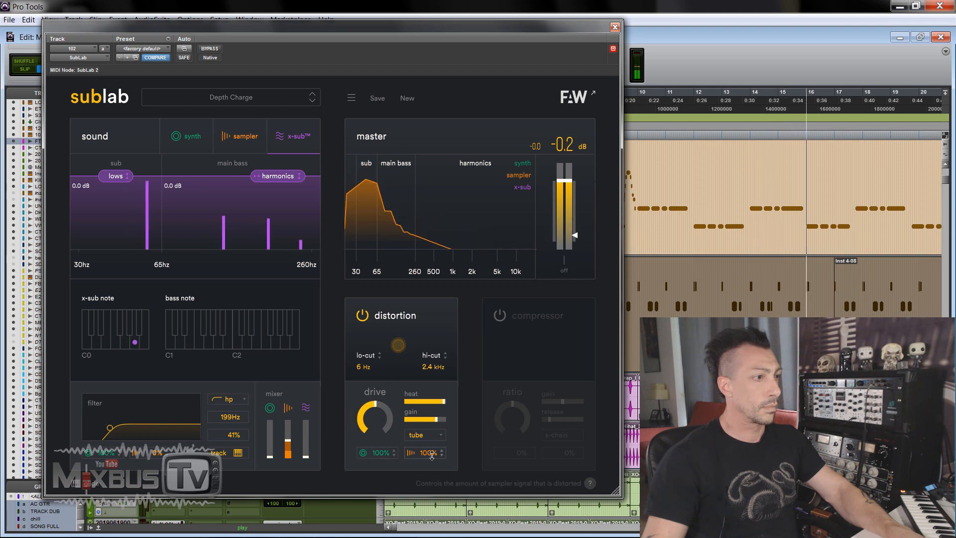
{"action": "left_click_drag", "start_coordinate": [432, 453], "coordinate": [432, 459]}
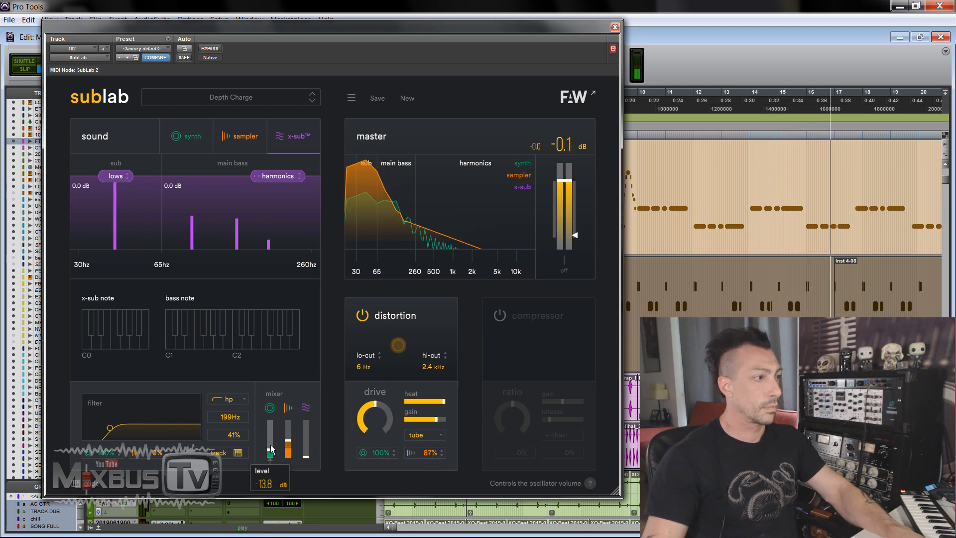
Step: Load the Lucid Dreams preset and examine its sampler, x-sub and synth pitch envelope settings
{"action": "left_click", "coordinate": [312, 94]}
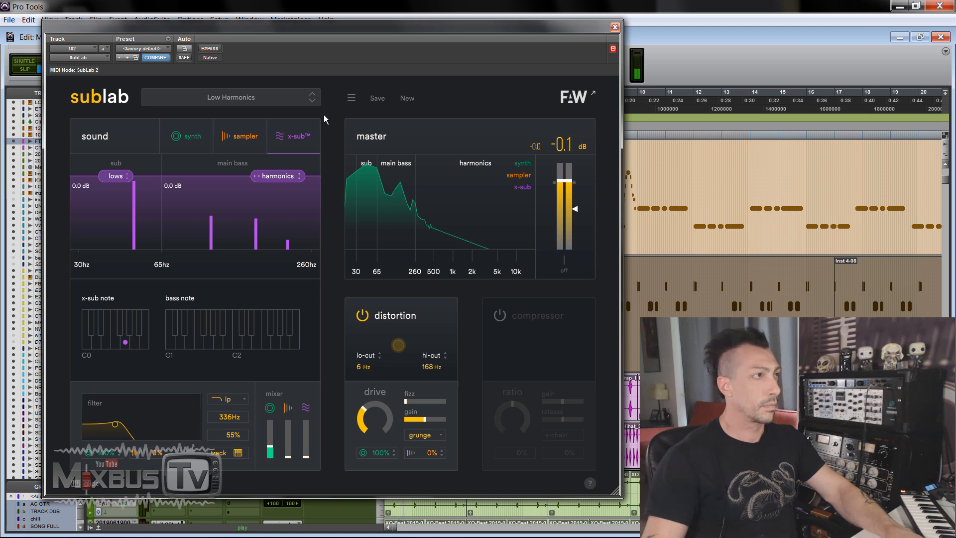
{"action": "left_click", "coordinate": [312, 100]}
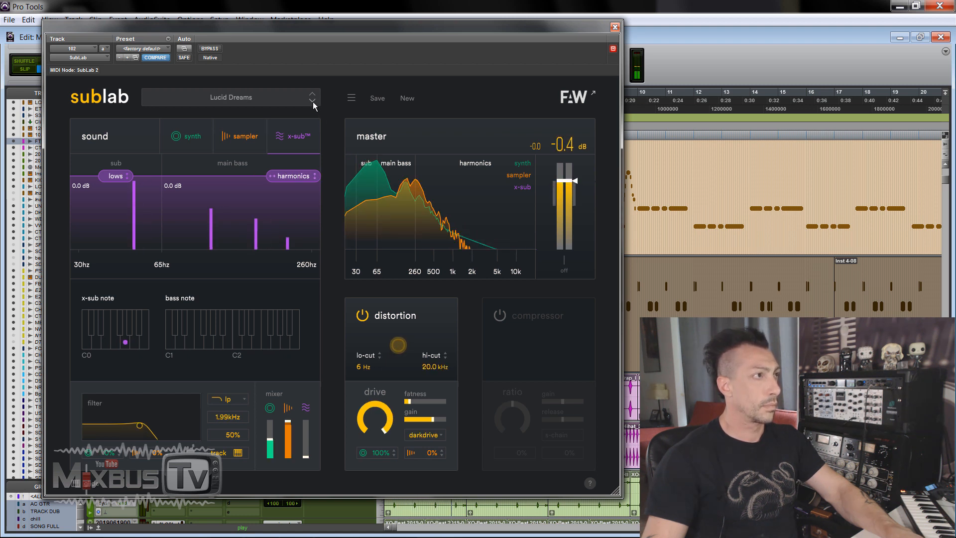
{"action": "left_click", "coordinate": [257, 133]}
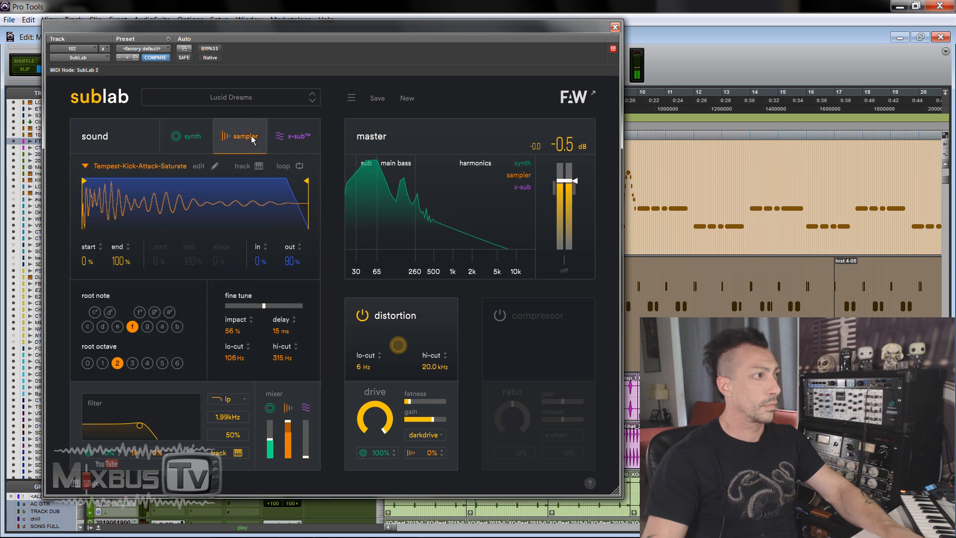
{"action": "left_click", "coordinate": [293, 136]}
{"action": "left_click", "coordinate": [185, 136]}
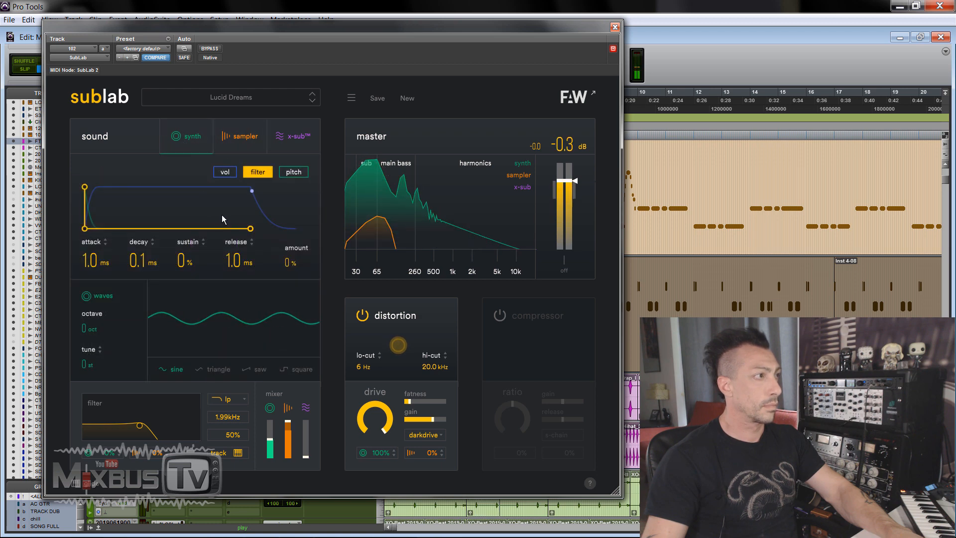
{"action": "left_click", "coordinate": [294, 171]}
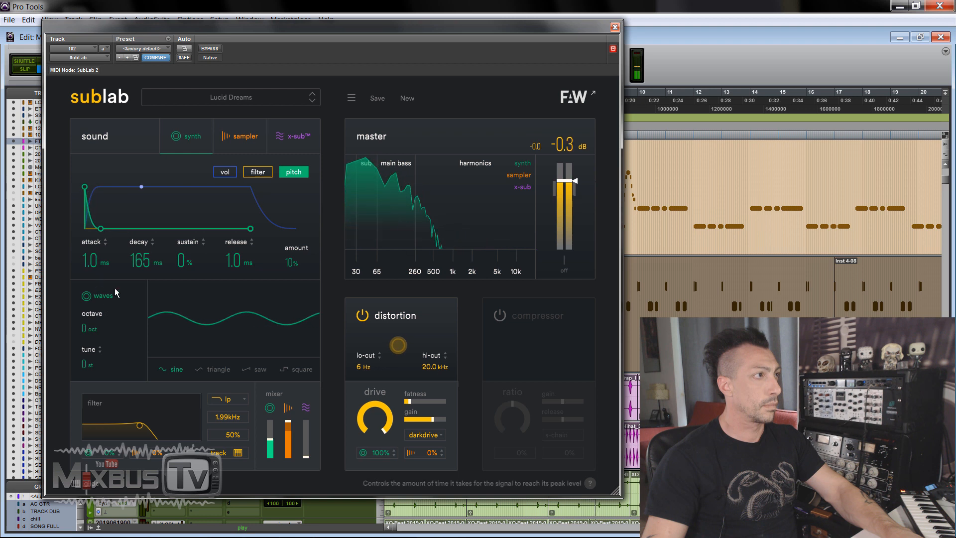
Step: Load the Mask Off preset
{"action": "left_click", "coordinate": [312, 100]}
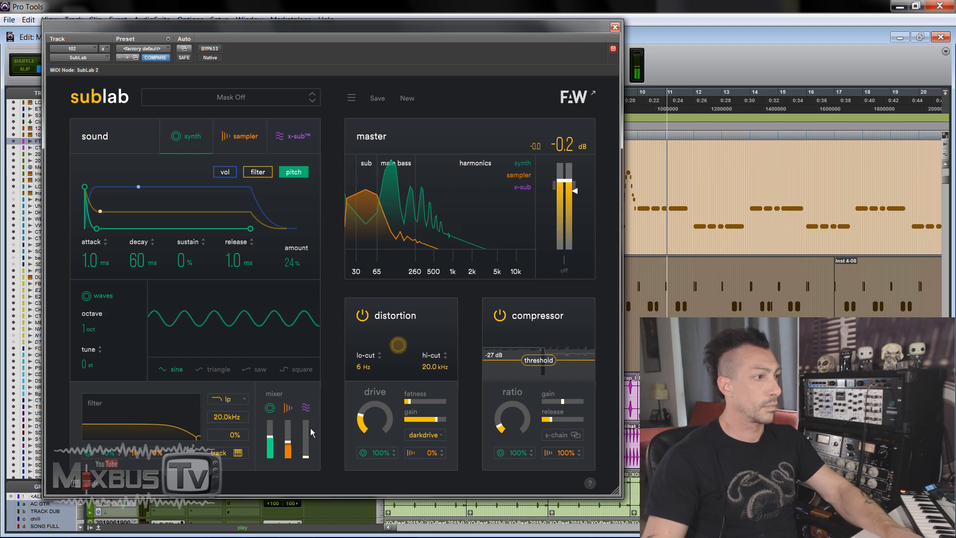
Step: In the Mask Off preset, raise the x-sub volume, adjust the distortion drive and turn the compressor ratio down to minimum
{"action": "left_click_drag", "start_coordinate": [305, 457], "coordinate": [303, 427]}
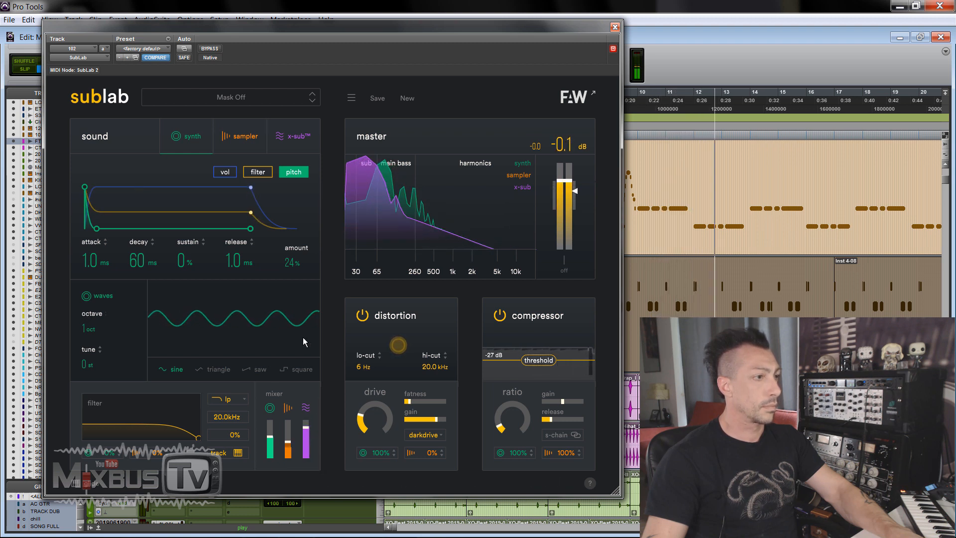
{"action": "mouse_move", "coordinate": [374, 417]}
{"action": "left_mouse_down"}
{"action": "mouse_move", "coordinate": [372, 364]}
{"action": "mouse_move", "coordinate": [373, 400]}
{"action": "left_mouse_up"}
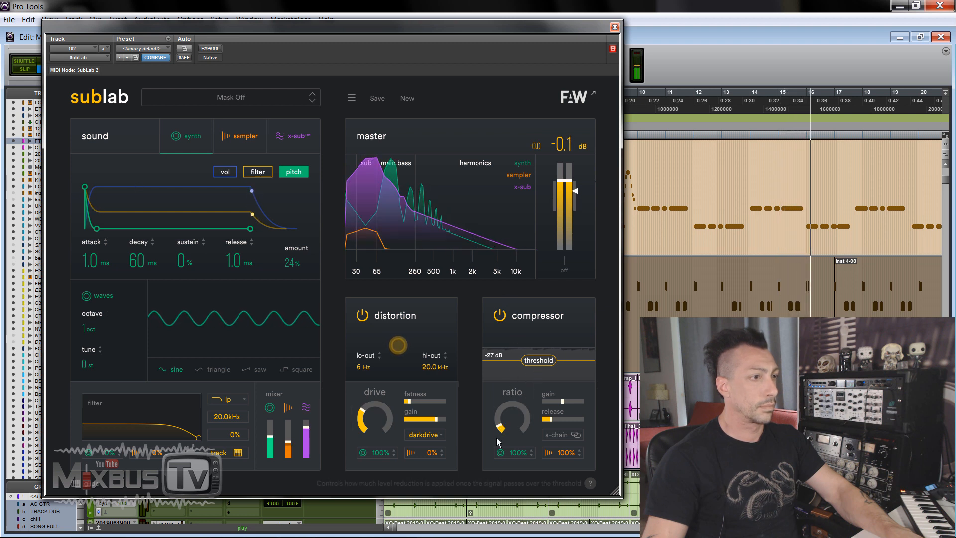
{"action": "left_click_drag", "start_coordinate": [498, 441], "coordinate": [500, 357]}
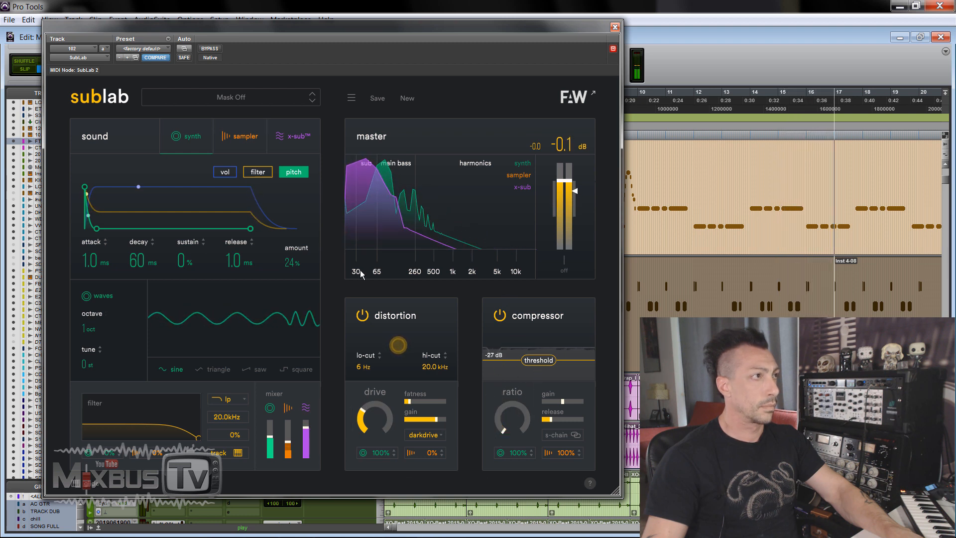
Step: Load the Metal Mouth preset, adjust its drive to 9.33 and lower the distortion hi-cut to 159 Hz
{"action": "left_click", "coordinate": [312, 100]}
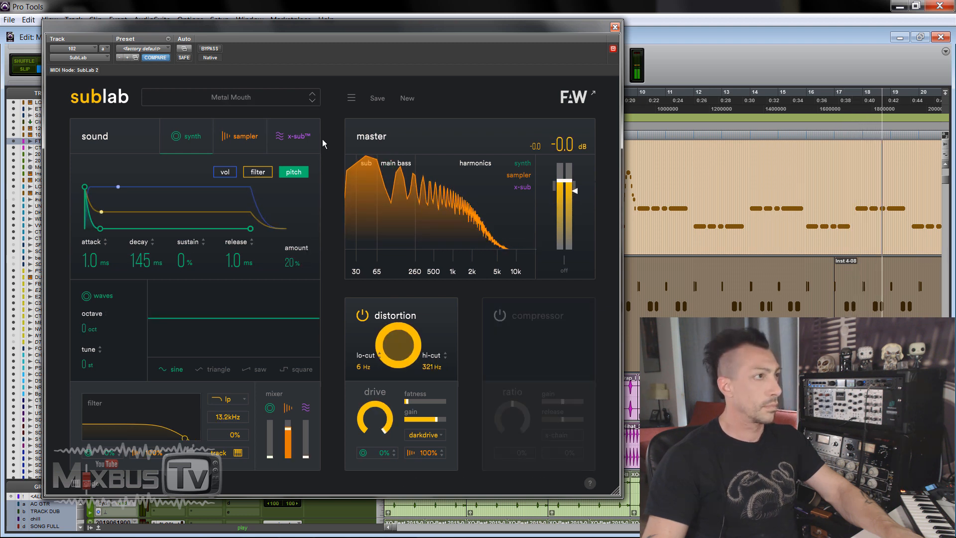
{"action": "left_click_drag", "start_coordinate": [370, 409], "coordinate": [371, 416]}
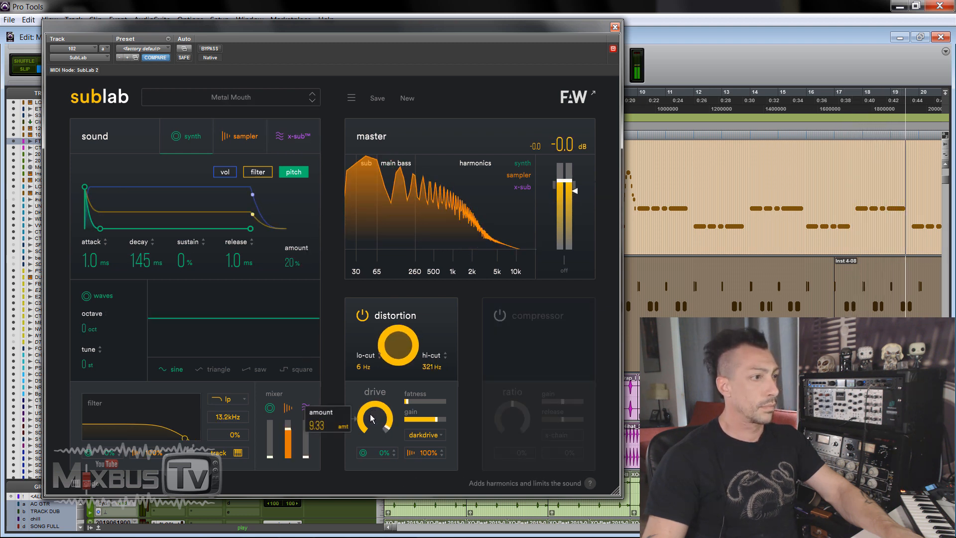
{"action": "mouse_move", "coordinate": [430, 366]}
{"action": "left_mouse_down"}
{"action": "mouse_move", "coordinate": [430, 386]}
{"action": "mouse_move", "coordinate": [432, 376]}
{"action": "left_mouse_up"}
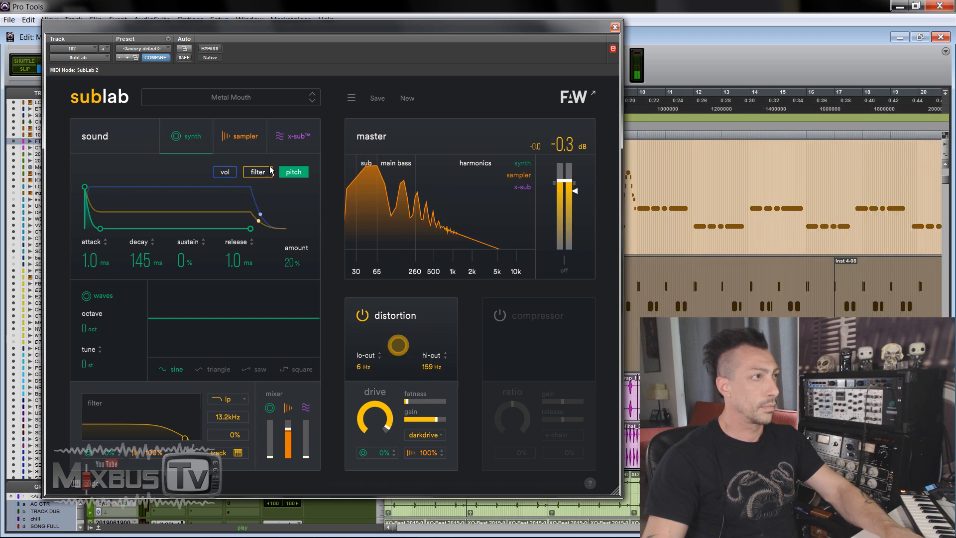
Step: Load the Moonlight preset, rebalance its sampler and x-sub levels in the mixer, and close the plug-in window
{"action": "left_click", "coordinate": [312, 101]}
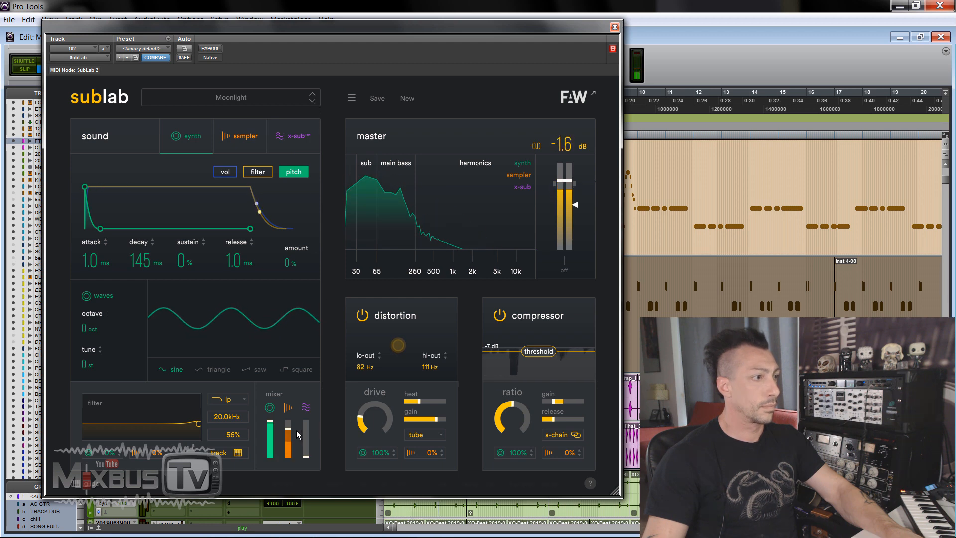
{"action": "left_click", "coordinate": [239, 136]}
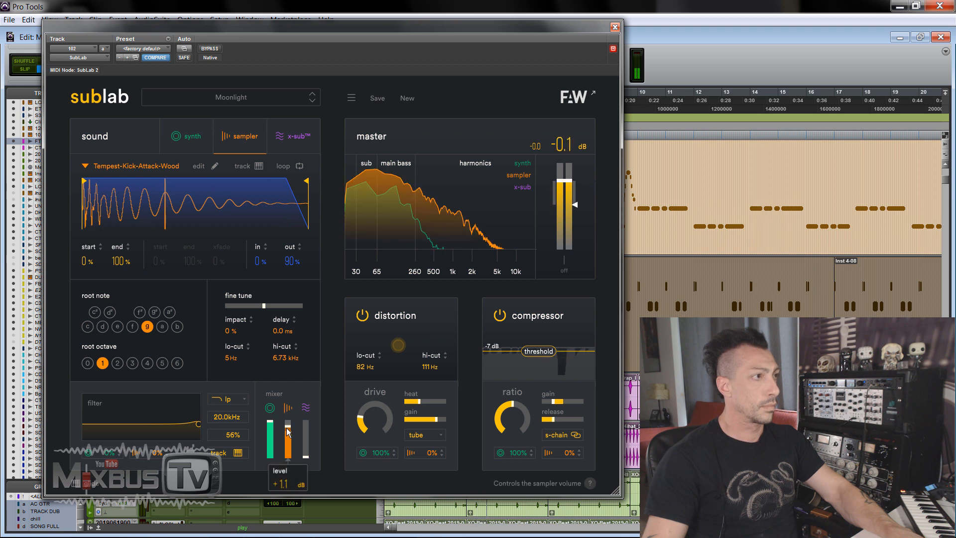
{"action": "mouse_move", "coordinate": [304, 444]}
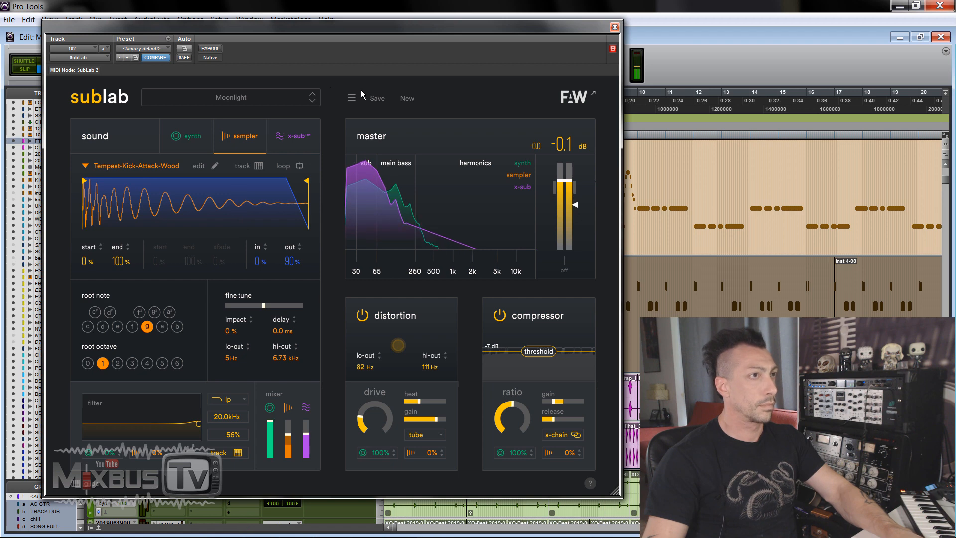
{"action": "left_click", "coordinate": [615, 28]}
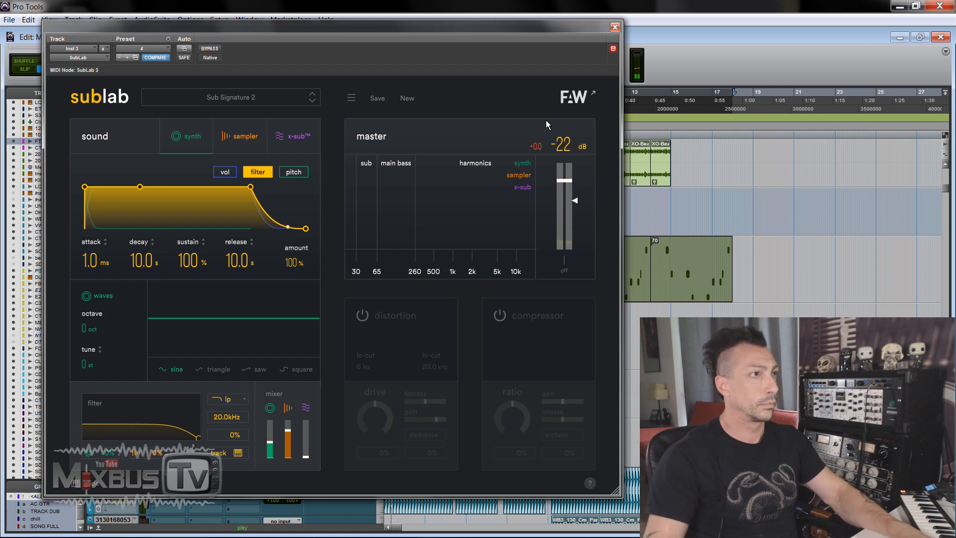
Step: In the Sub Signature 2 preset on the Inst 3 track, replace the sampler's sample with Vermona-Kick-Attack-Mini
{"action": "scroll", "coordinate": [646, 213], "scroll_direction": "up", "scroll_amount": 2}
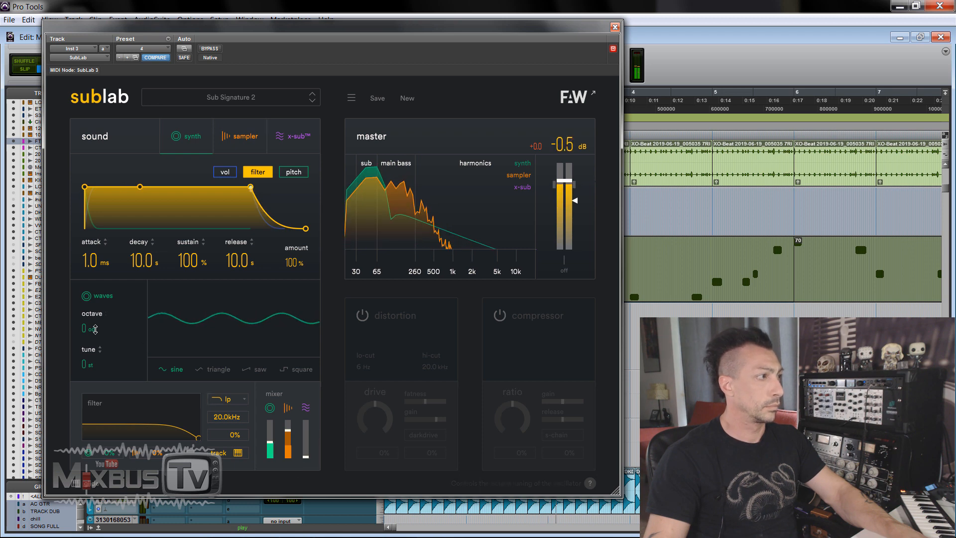
{"action": "left_click", "coordinate": [238, 136]}
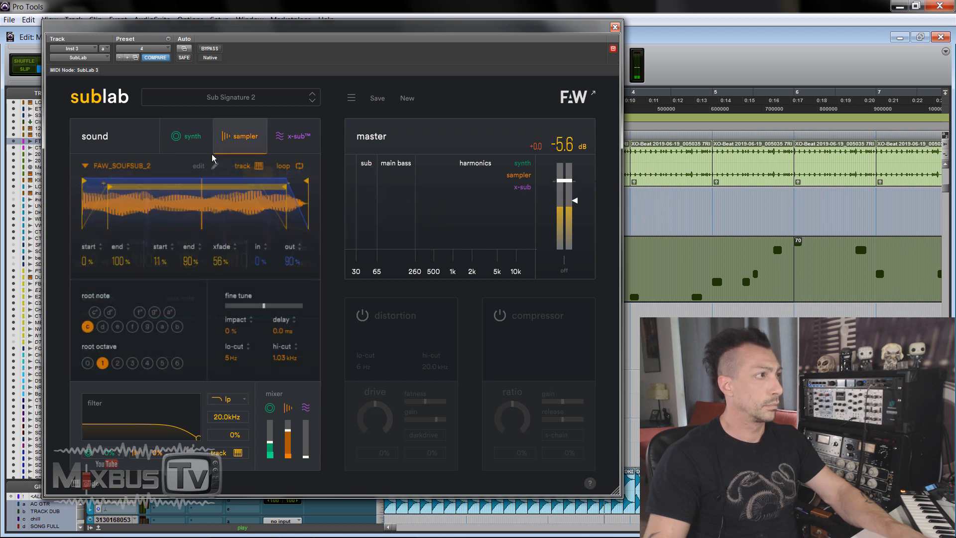
{"action": "left_click", "coordinate": [142, 166]}
{"action": "left_click", "coordinate": [142, 198]}
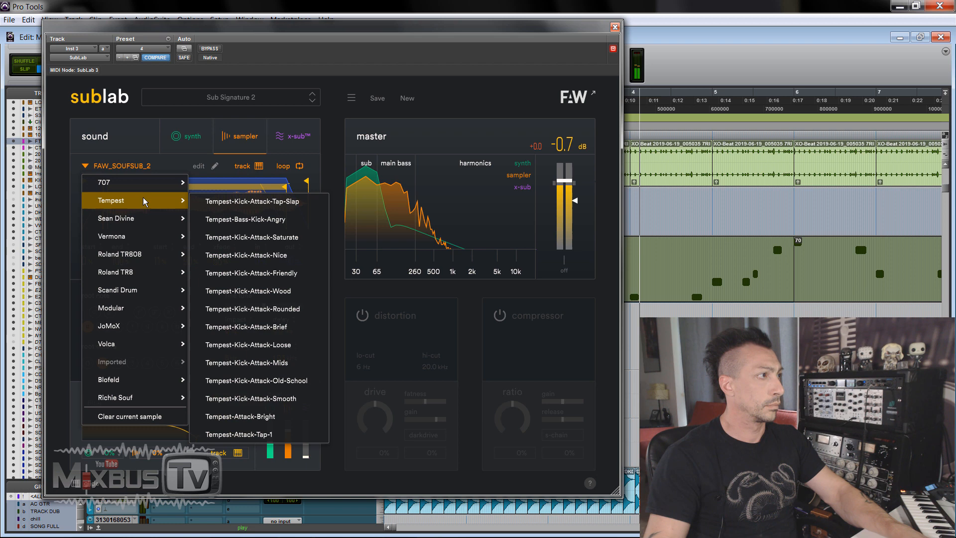
{"action": "left_click", "coordinate": [159, 241]}
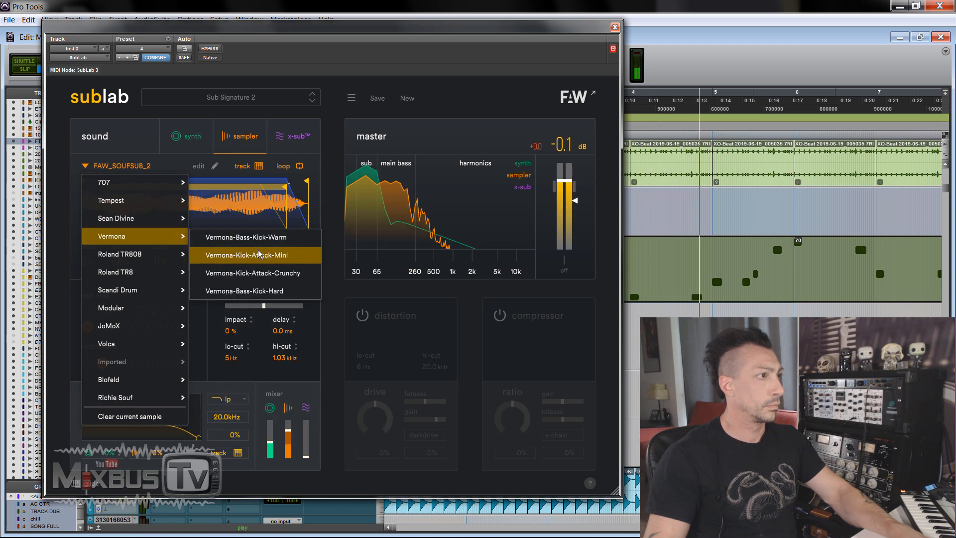
{"action": "left_click", "coordinate": [246, 255]}
Step: Raise the x-sub and synth volumes in the mixer and show the synth's volume envelope
{"action": "left_click_drag", "start_coordinate": [306, 458], "coordinate": [308, 423]}
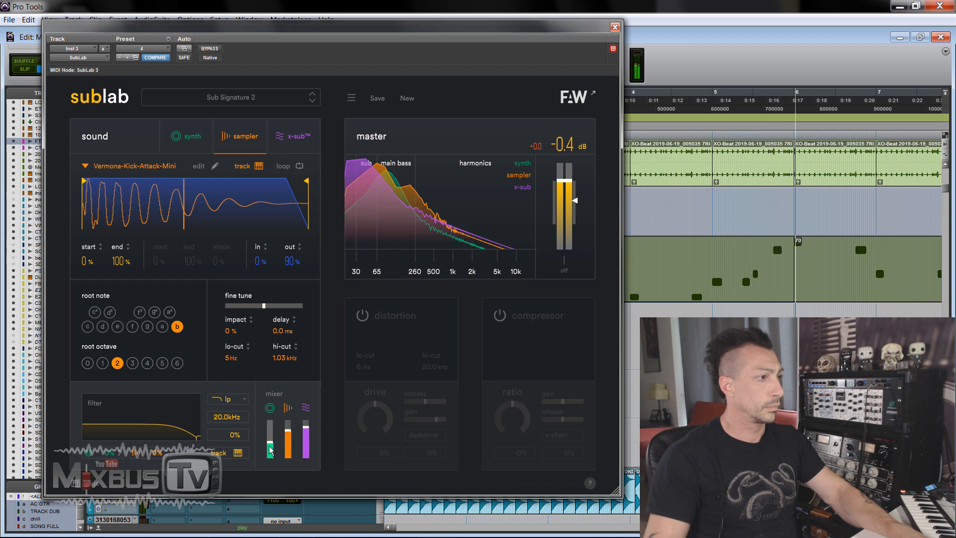
{"action": "left_click_drag", "start_coordinate": [270, 450], "coordinate": [270, 437]}
{"action": "left_click", "coordinate": [188, 135]}
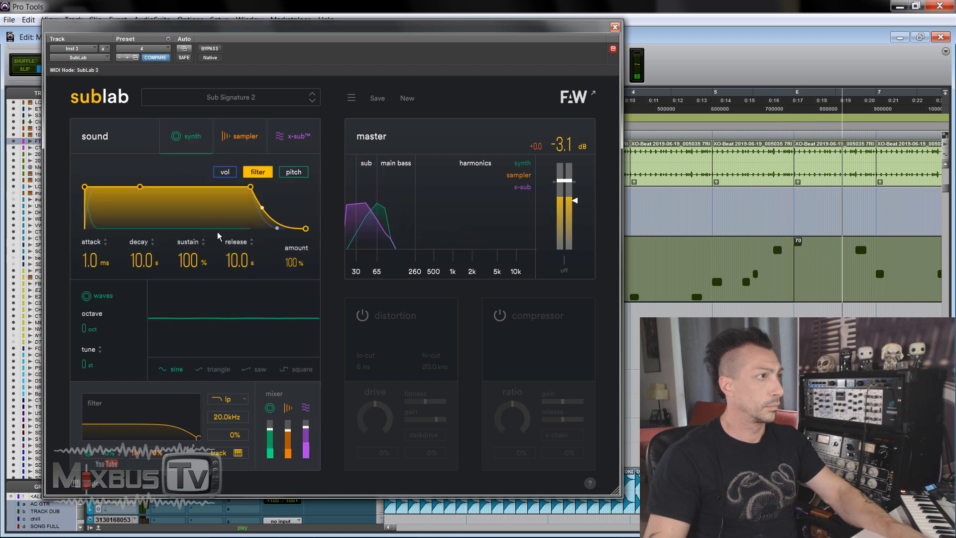
{"action": "left_click", "coordinate": [225, 172]}
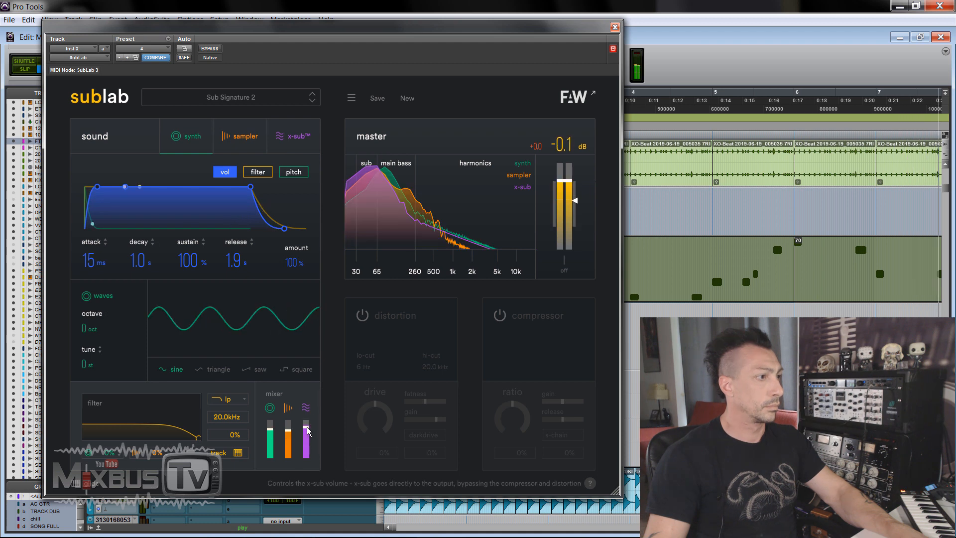
Step: Replace the sampler's sample with TR808-Bass-Kick-Snare from the Roland TR808 folder
{"action": "left_click", "coordinate": [243, 131]}
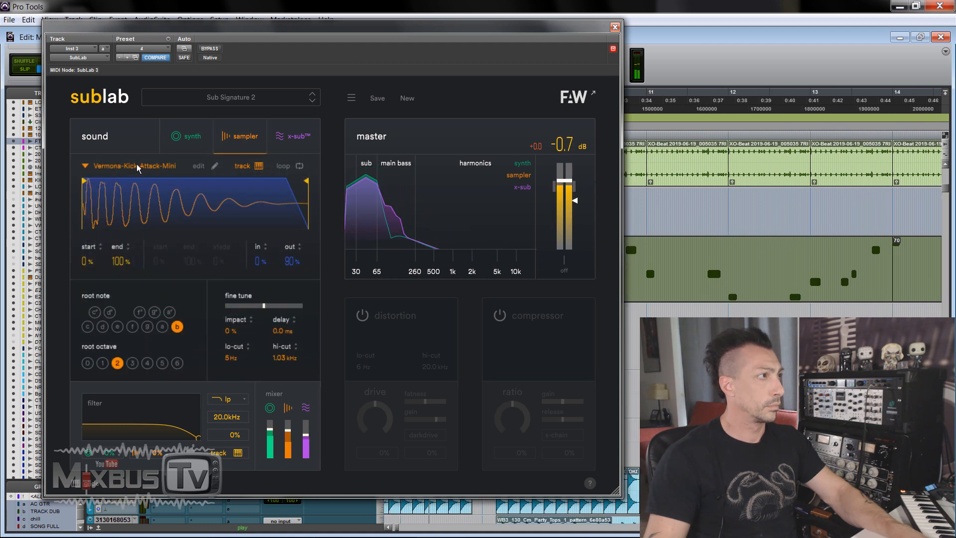
{"action": "left_click", "coordinate": [135, 166]}
{"action": "mouse_move", "coordinate": [190, 255]}
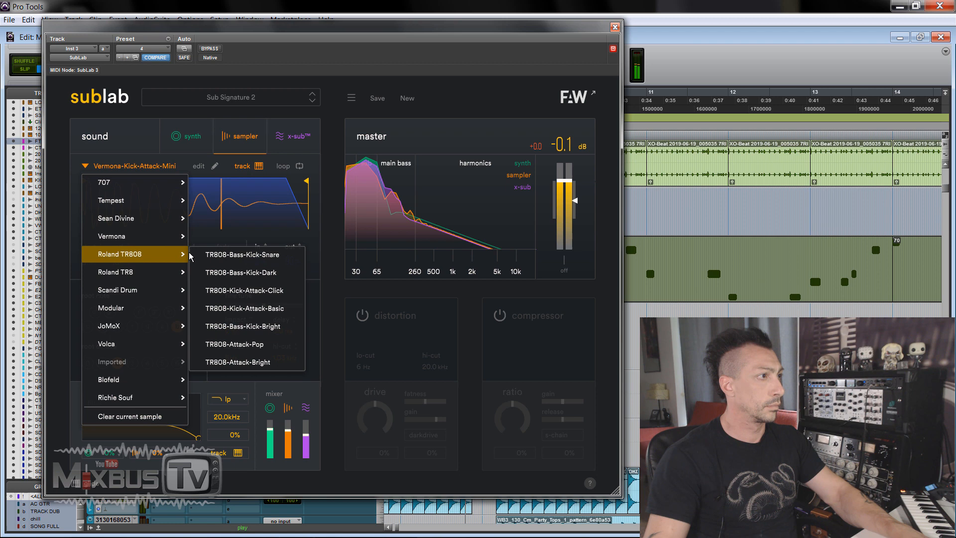
{"action": "left_click", "coordinate": [248, 257]}
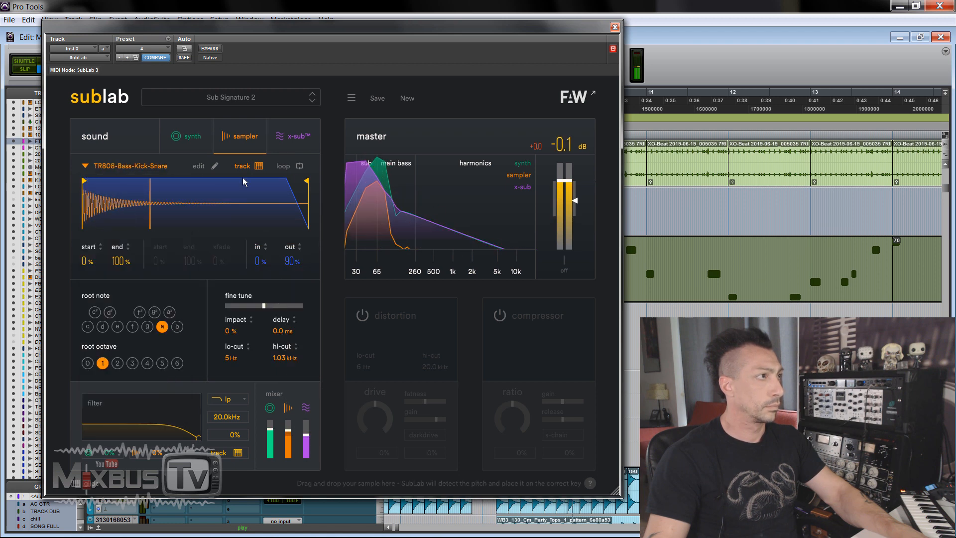
Step: Examine the synth's filter and pitch envelopes
{"action": "left_click", "coordinate": [186, 137]}
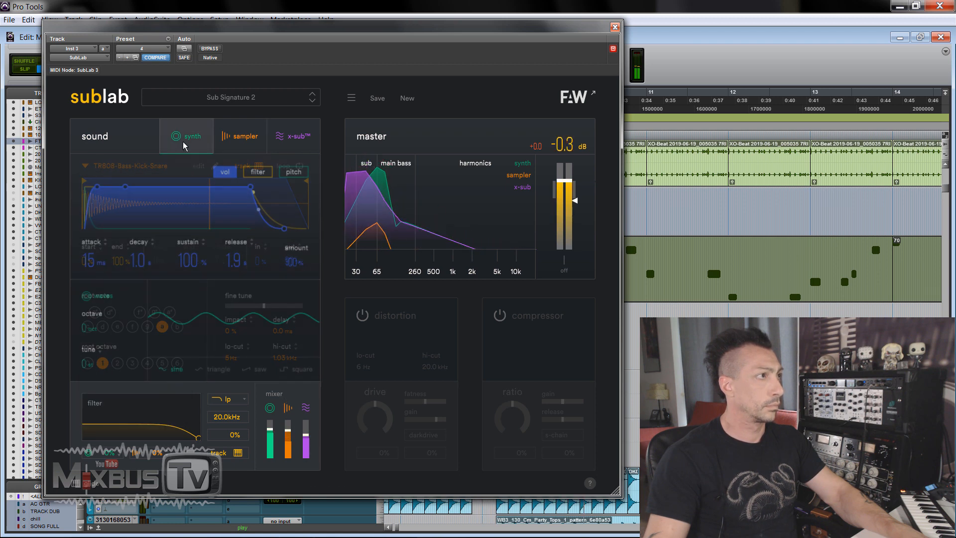
{"action": "left_click", "coordinate": [272, 172]}
{"action": "left_click", "coordinate": [288, 173]}
Step: Turn on looping for the TR808 sample and set the loop region from 9% to 14%
{"action": "left_click", "coordinate": [244, 136]}
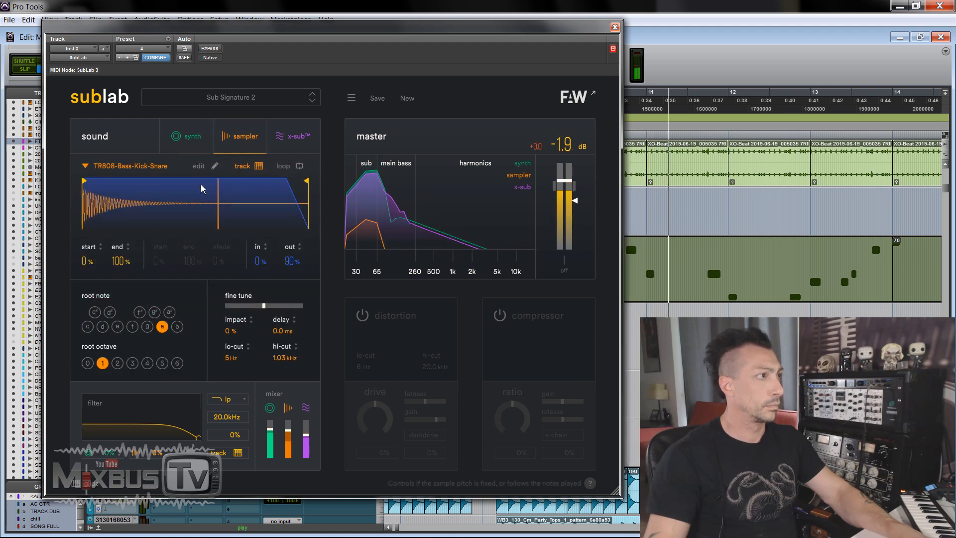
{"action": "left_click", "coordinate": [295, 166]}
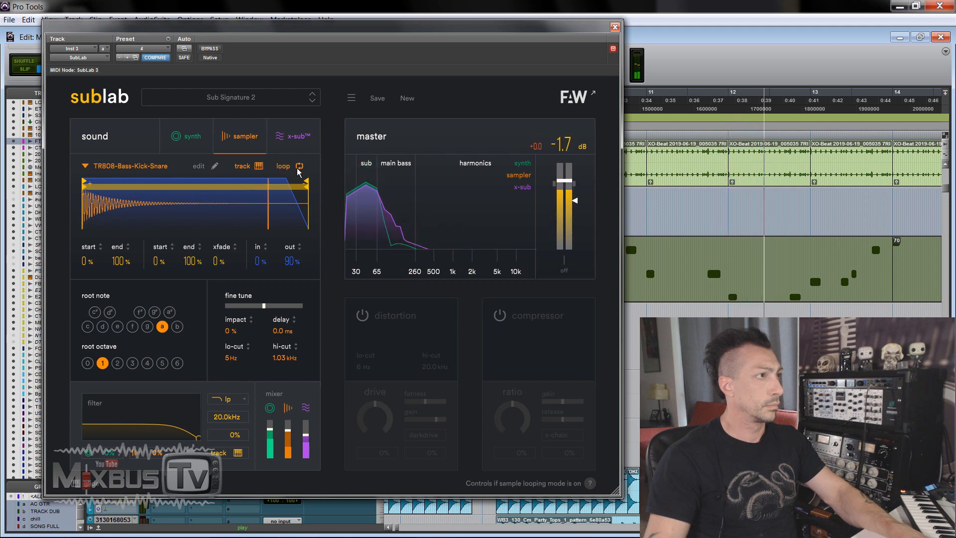
{"action": "mouse_move", "coordinate": [306, 186]}
{"action": "left_mouse_down"}
{"action": "mouse_move", "coordinate": [89, 188]}
{"action": "mouse_move", "coordinate": [112, 188]}
{"action": "mouse_move", "coordinate": [102, 188]}
{"action": "left_mouse_up"}
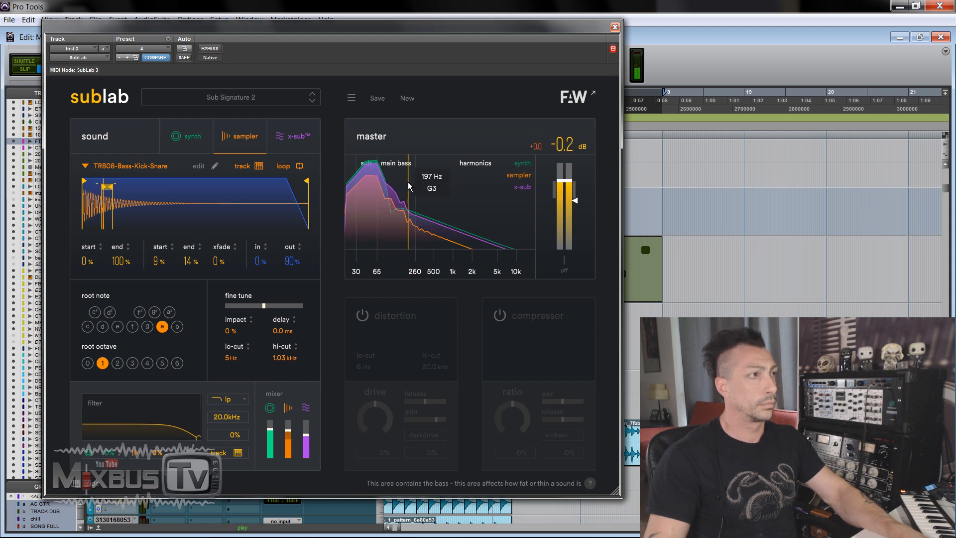
Step: Audition the Subtle Energy, Swamp Creature, The Lowdown and Triangular Sub presets, and load Unknown Substance
{"action": "left_click", "coordinate": [312, 101]}
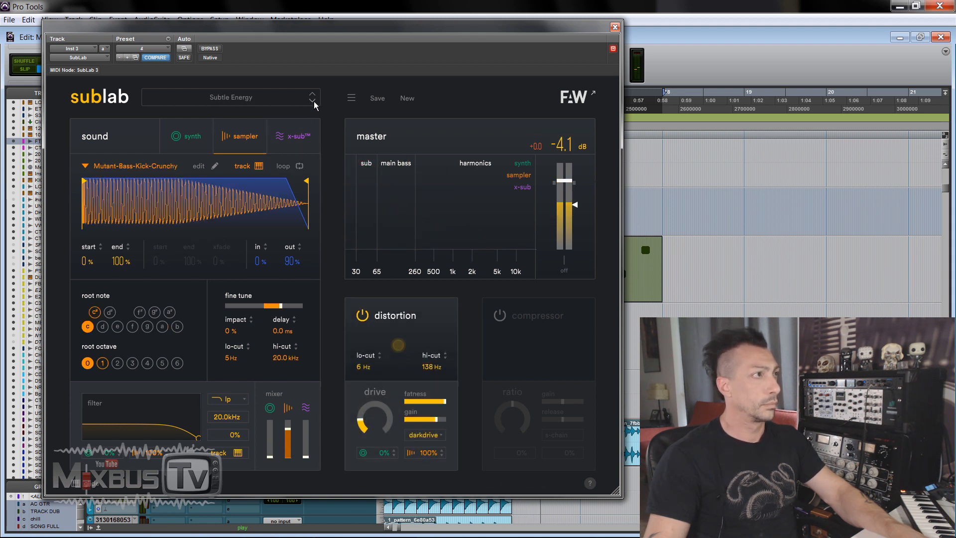
{"action": "left_click", "coordinate": [192, 137]}
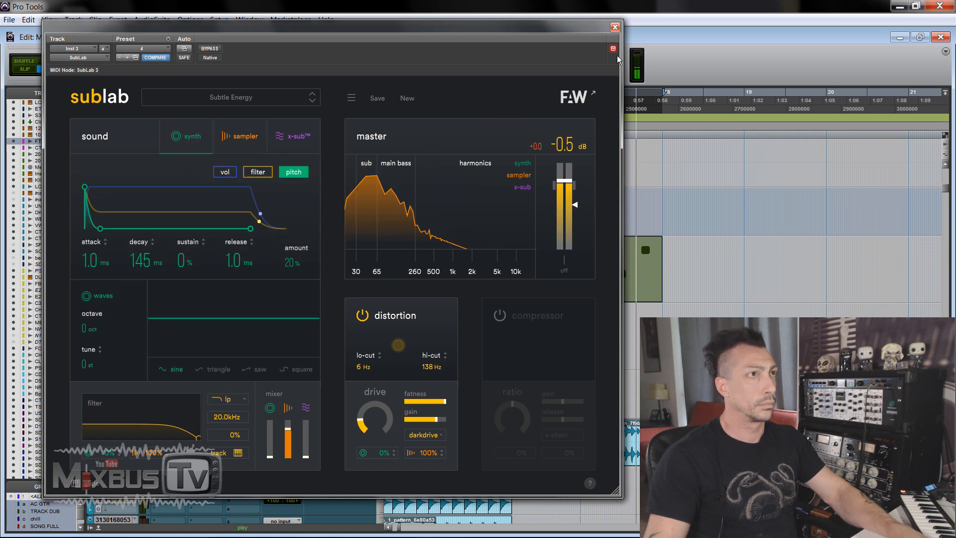
{"action": "left_click", "coordinate": [313, 101]}
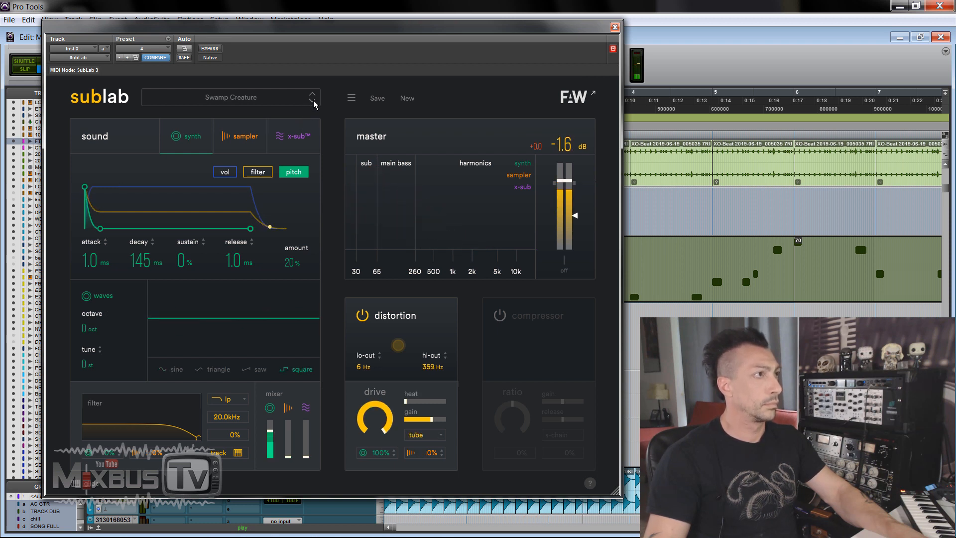
{"action": "left_click", "coordinate": [313, 102]}
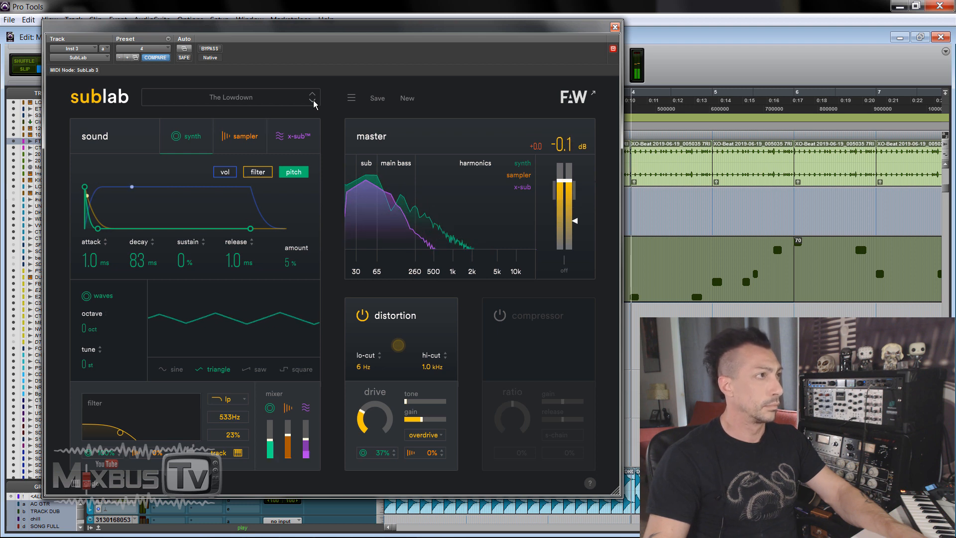
{"action": "left_click", "coordinate": [313, 102]}
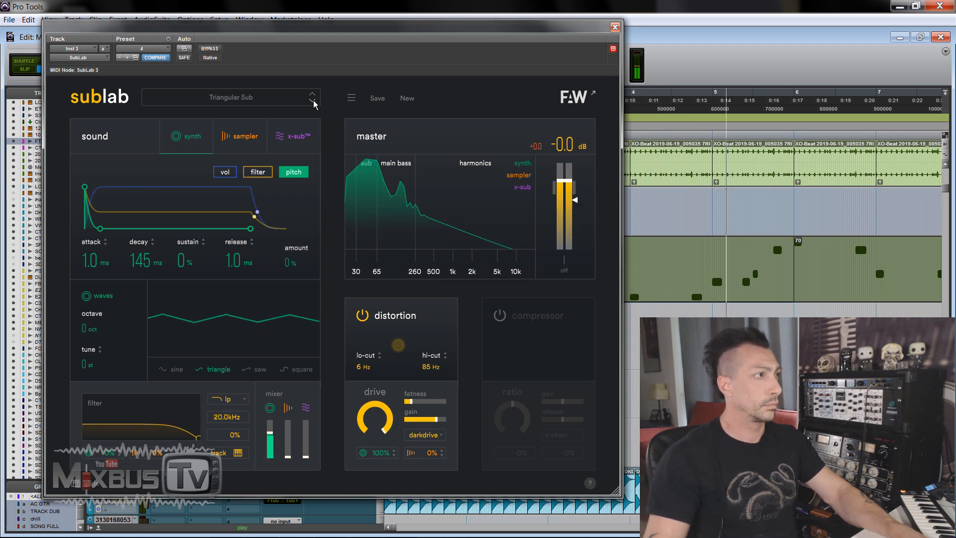
{"action": "left_click", "coordinate": [313, 101]}
{"action": "left_click", "coordinate": [313, 102]}
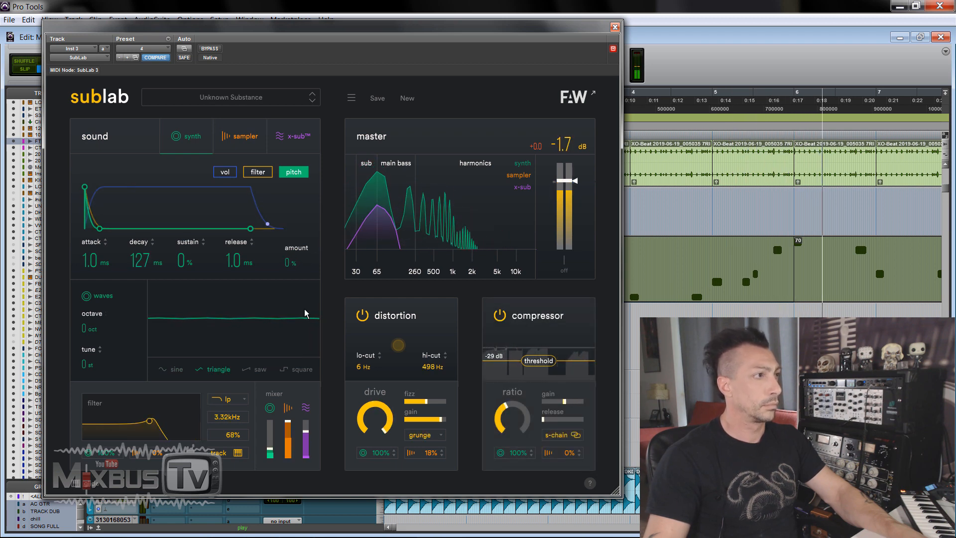
Step: Review the volume, filter and pitch envelopes of Unknown Substance and turn on key tracking for its sampler
{"action": "left_click", "coordinate": [224, 171]}
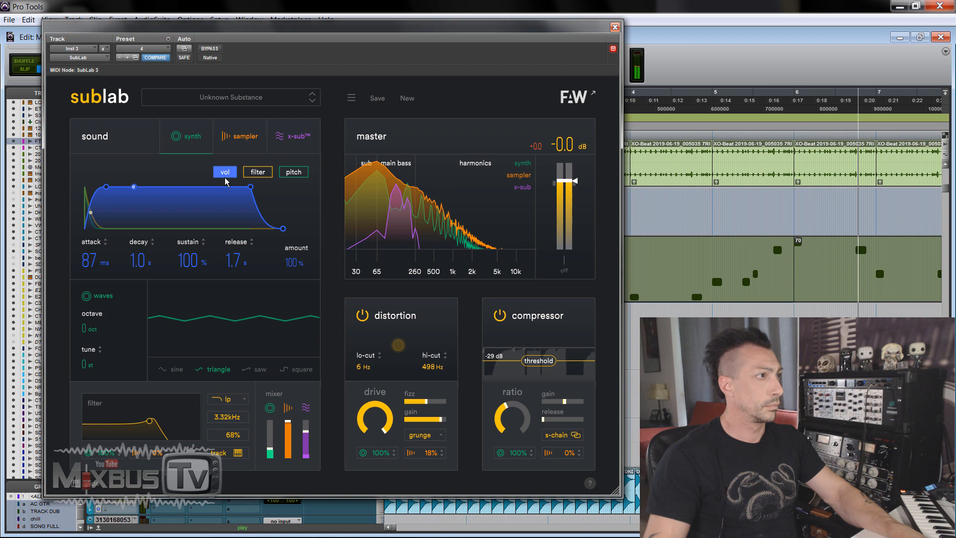
{"action": "left_click", "coordinate": [257, 172]}
{"action": "left_click", "coordinate": [286, 172]}
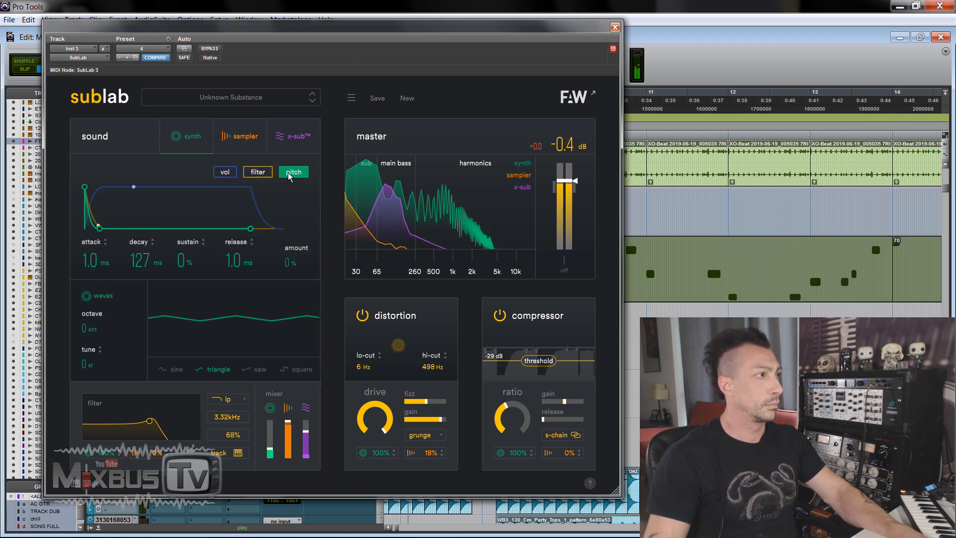
{"action": "left_click", "coordinate": [254, 145]}
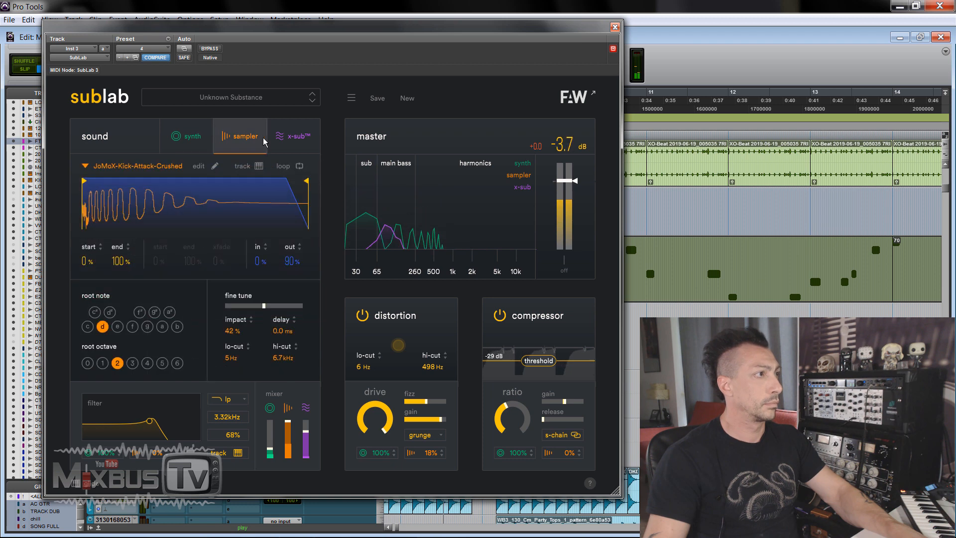
{"action": "left_click", "coordinate": [244, 166]}
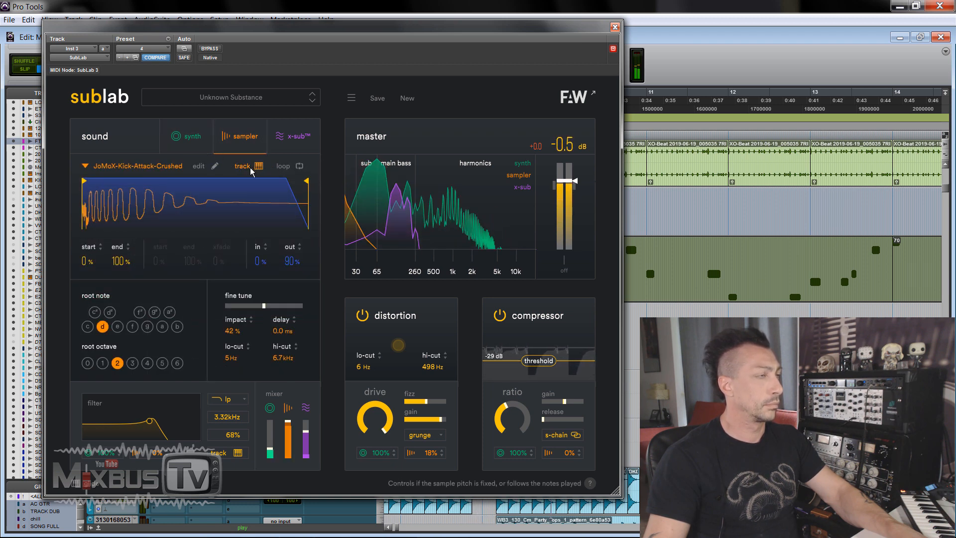
Step: Load the Volcanic Ash preset
{"action": "left_click", "coordinate": [312, 101]}
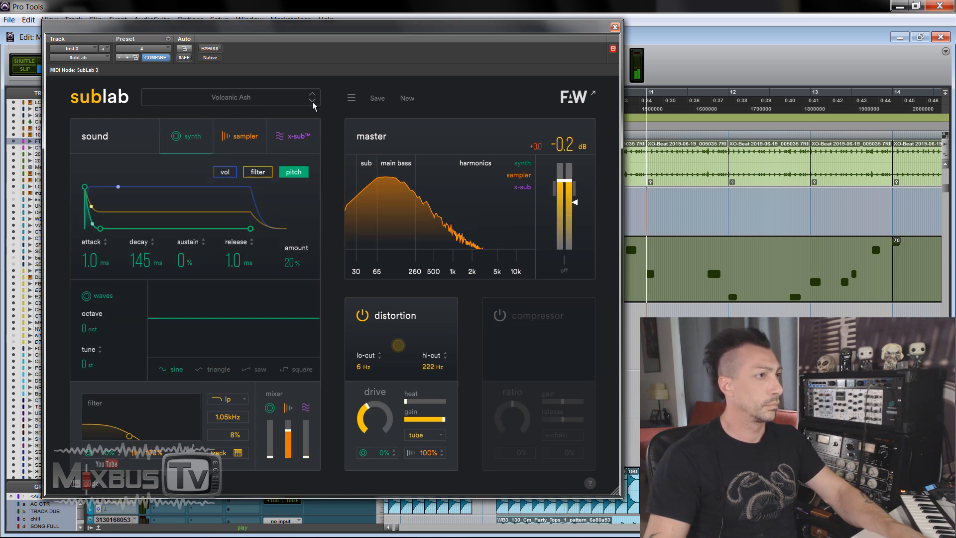
Step: Load the Winding Down preset, set its synth octave to 2, and rebalance the mixer with more x-sub and slightly less synth
{"action": "left_click", "coordinate": [312, 101]}
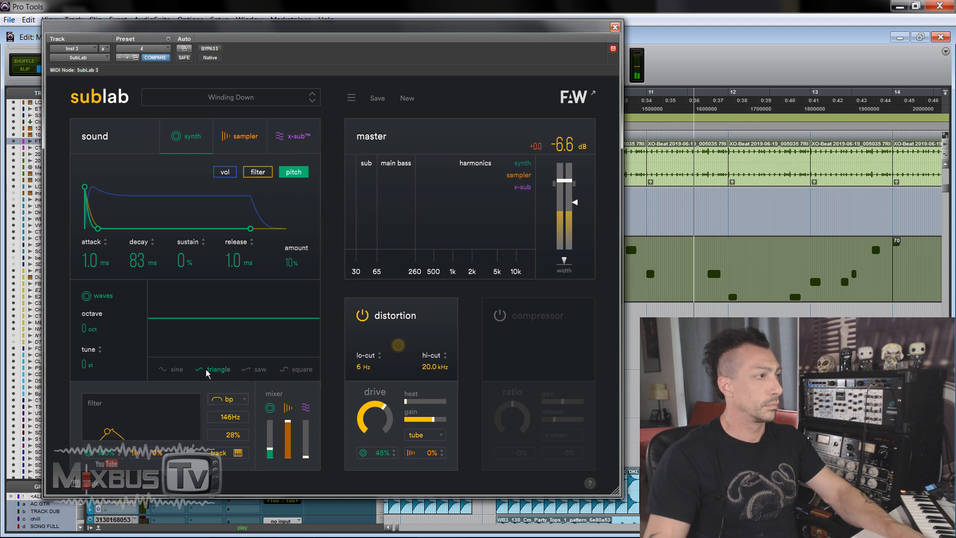
{"action": "left_click_drag", "start_coordinate": [99, 328], "coordinate": [99, 309]}
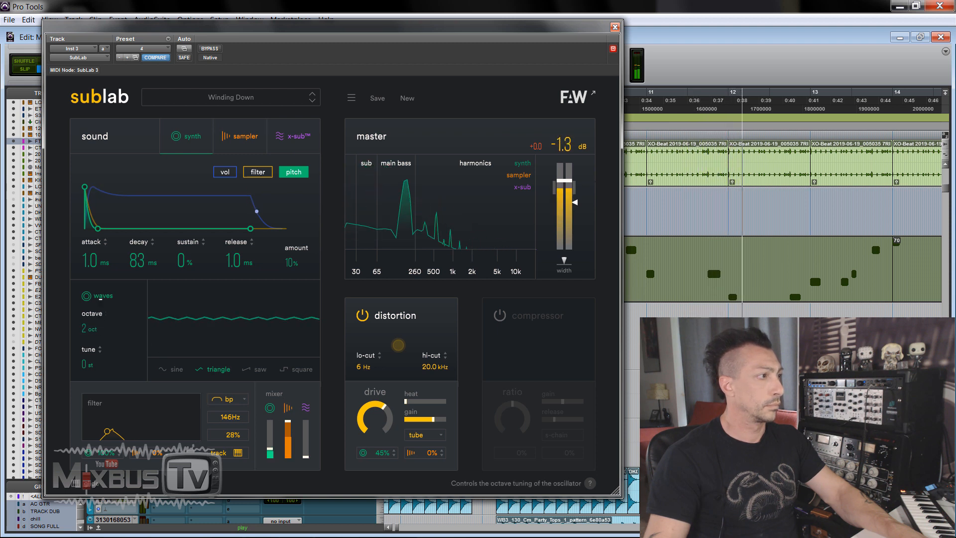
{"action": "left_click_drag", "start_coordinate": [306, 454], "coordinate": [309, 424]}
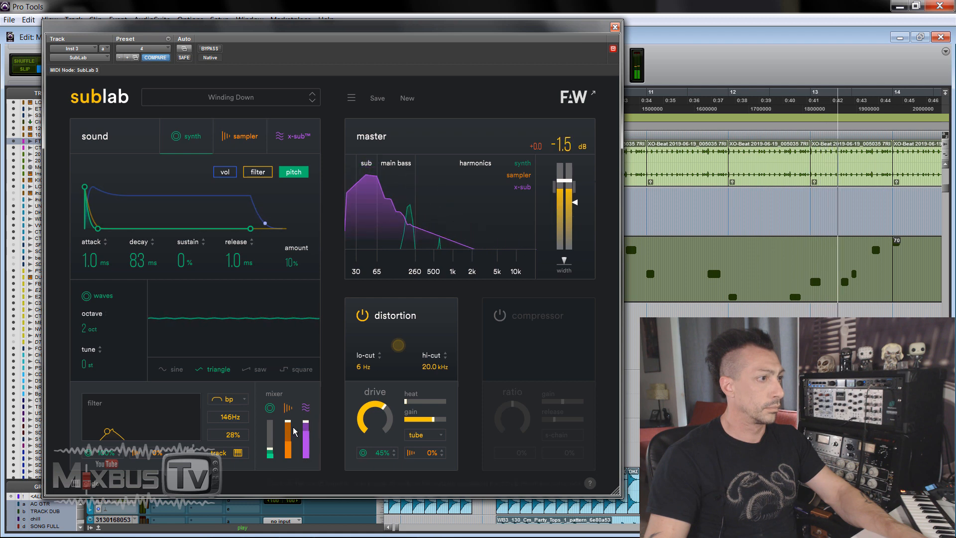
{"action": "left_click_drag", "start_coordinate": [269, 451], "coordinate": [270, 456]}
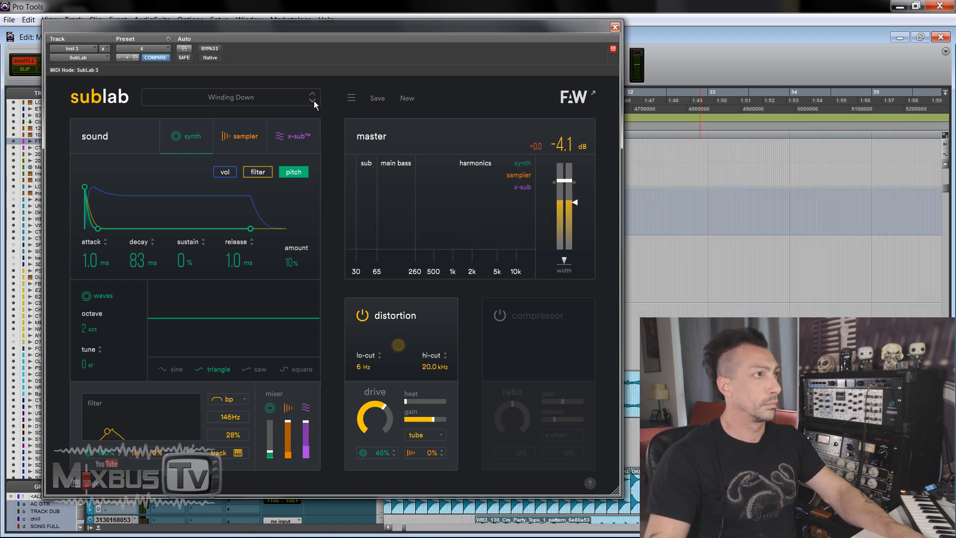
Step: Load the X-Sub Full Harmonics preset and go through its pitch, filter and volume envelopes, trying different release times
{"action": "left_click", "coordinate": [313, 103]}
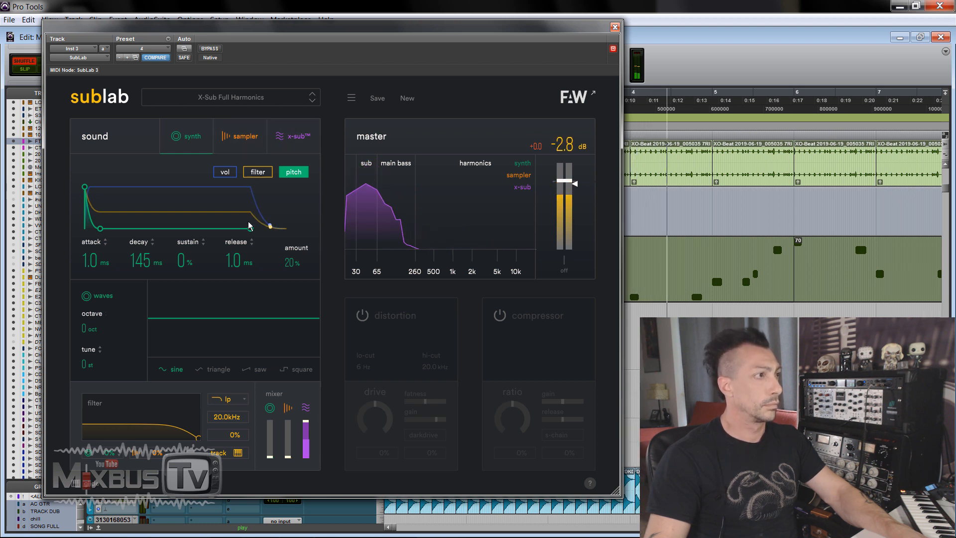
{"action": "left_click_drag", "start_coordinate": [240, 255], "coordinate": [242, 200]}
{"action": "left_click", "coordinate": [258, 172]}
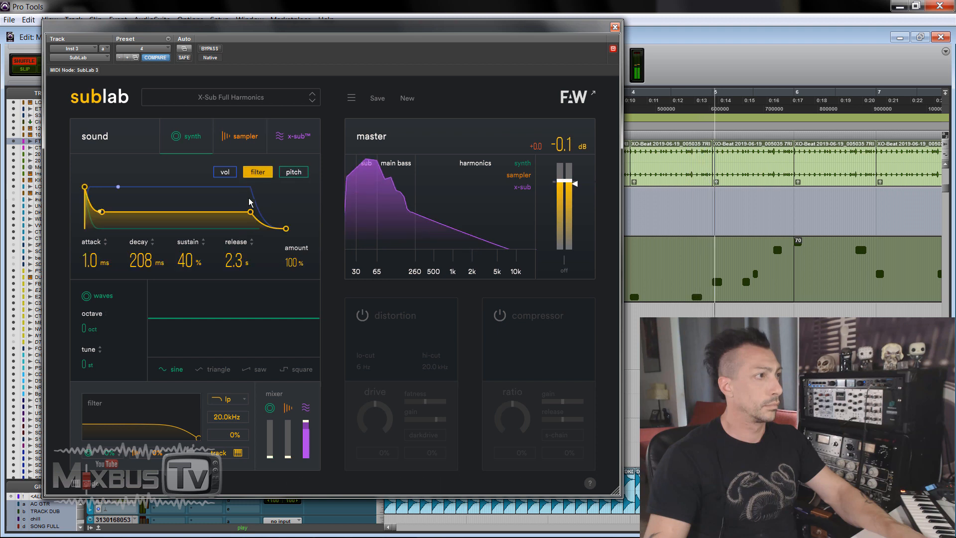
{"action": "left_click", "coordinate": [225, 171]}
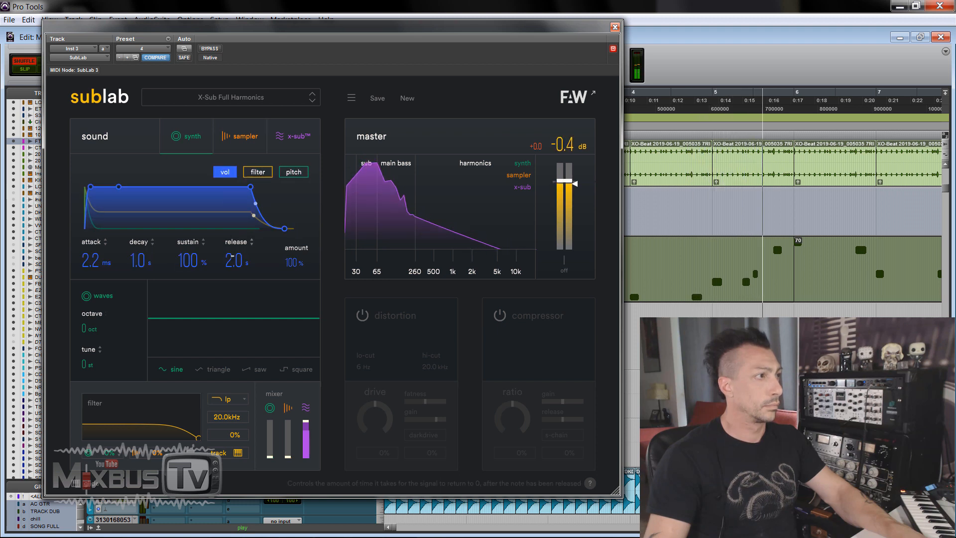
{"action": "left_click_drag", "start_coordinate": [234, 260], "coordinate": [237, 237]}
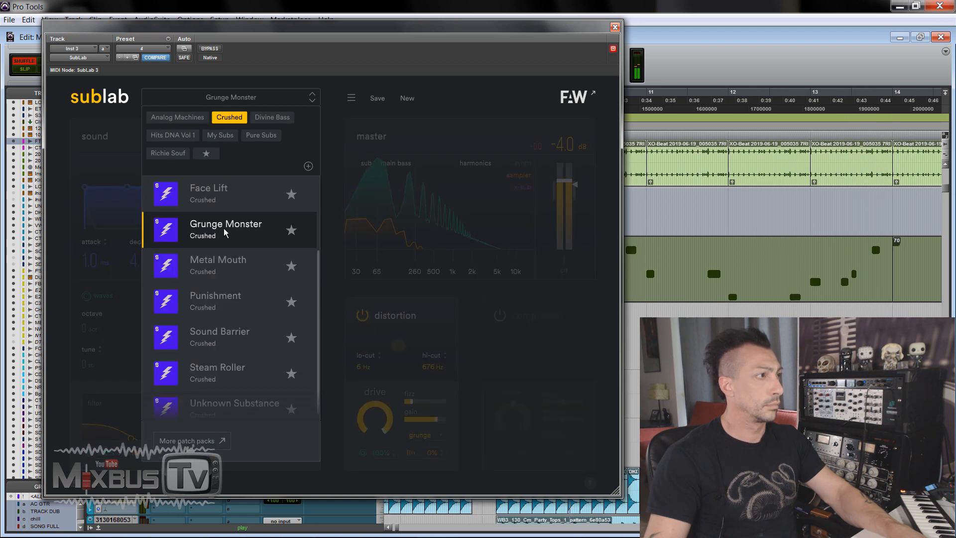
Step: Audition the Metal Mouth and Punishment presets from the Crushed pack
{"action": "left_click", "coordinate": [234, 264]}
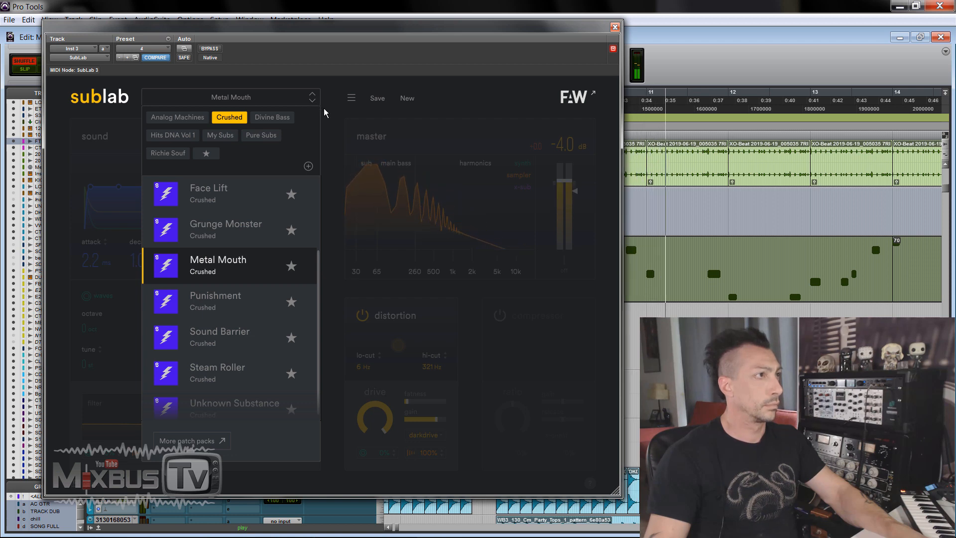
{"action": "left_click", "coordinate": [310, 100]}
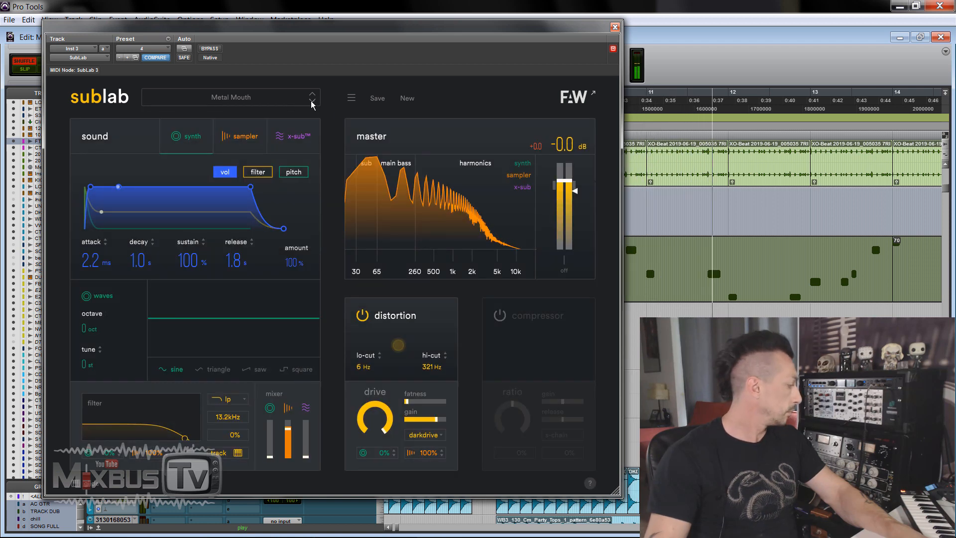
{"action": "left_click", "coordinate": [312, 101]}
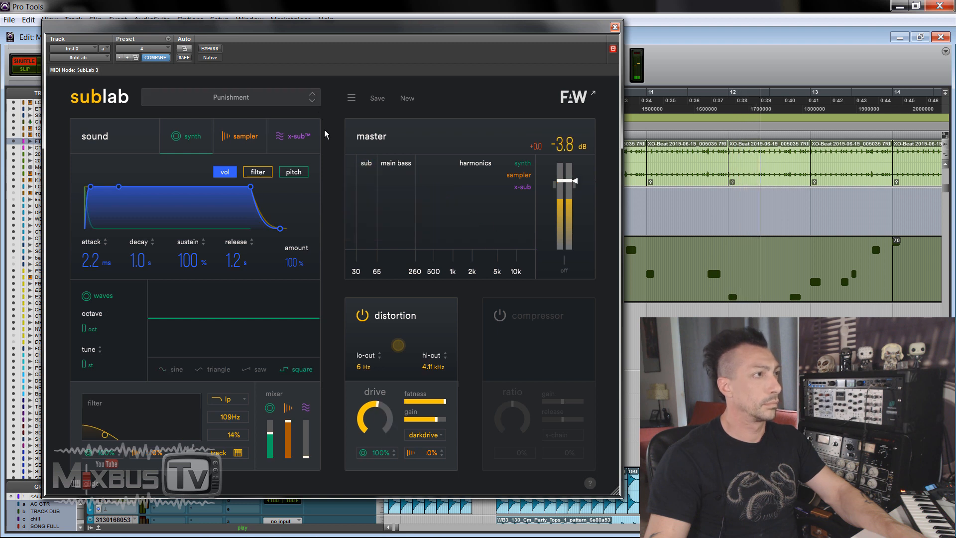
Step: Load the Sound Barrier preset and raise its x-sub and synth levels in the mixer
{"action": "left_click", "coordinate": [313, 102]}
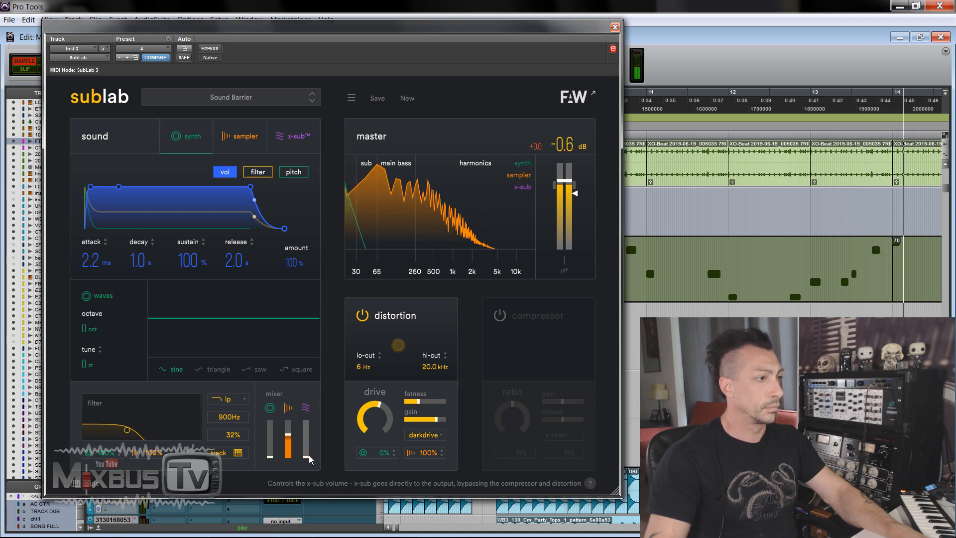
{"action": "left_click_drag", "start_coordinate": [309, 456], "coordinate": [307, 426]}
{"action": "mouse_move", "coordinate": [272, 454]}
{"action": "left_mouse_down"}
{"action": "mouse_move", "coordinate": [272, 425]}
{"action": "mouse_move", "coordinate": [272, 442]}
{"action": "left_mouse_up"}
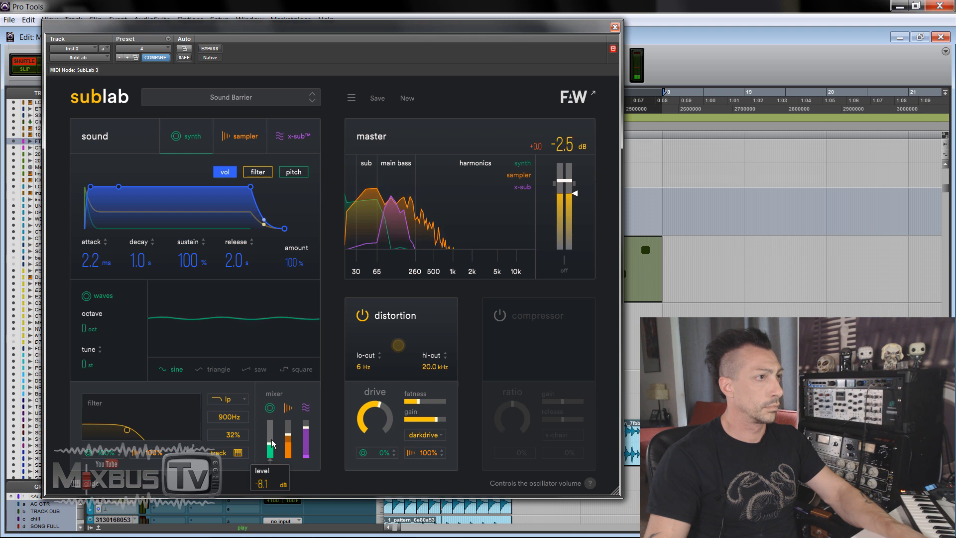
Step: Audition the Steam Roller preset and load Unknown Substance
{"action": "left_click", "coordinate": [313, 101]}
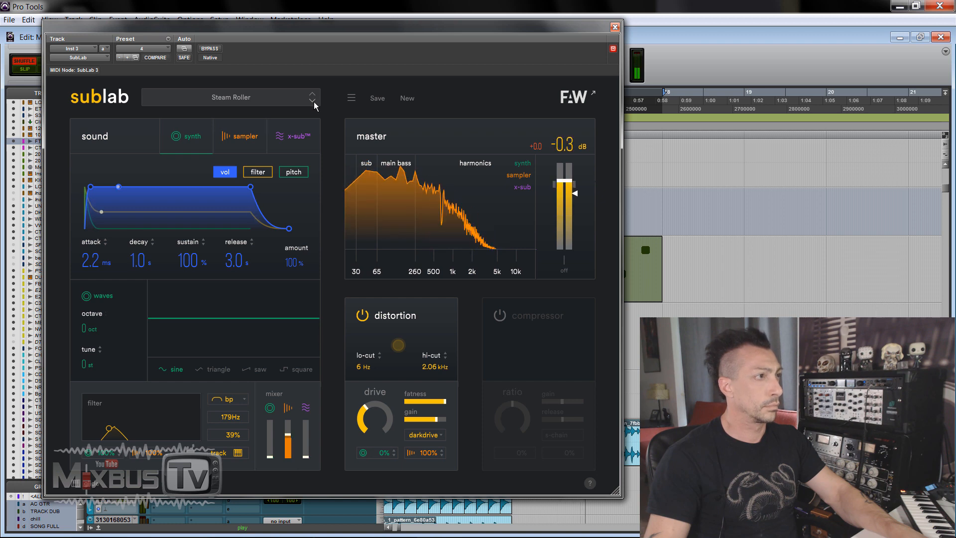
{"action": "left_click", "coordinate": [312, 101]}
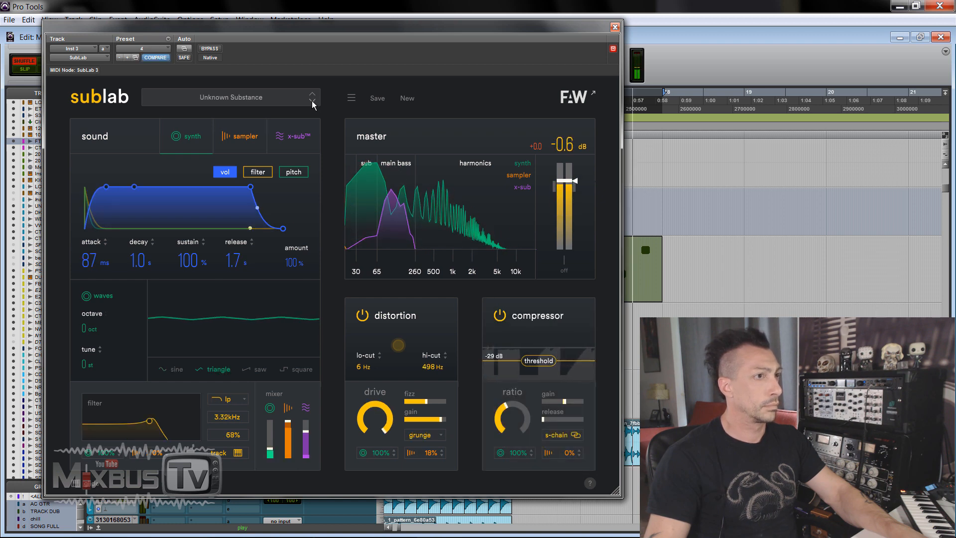